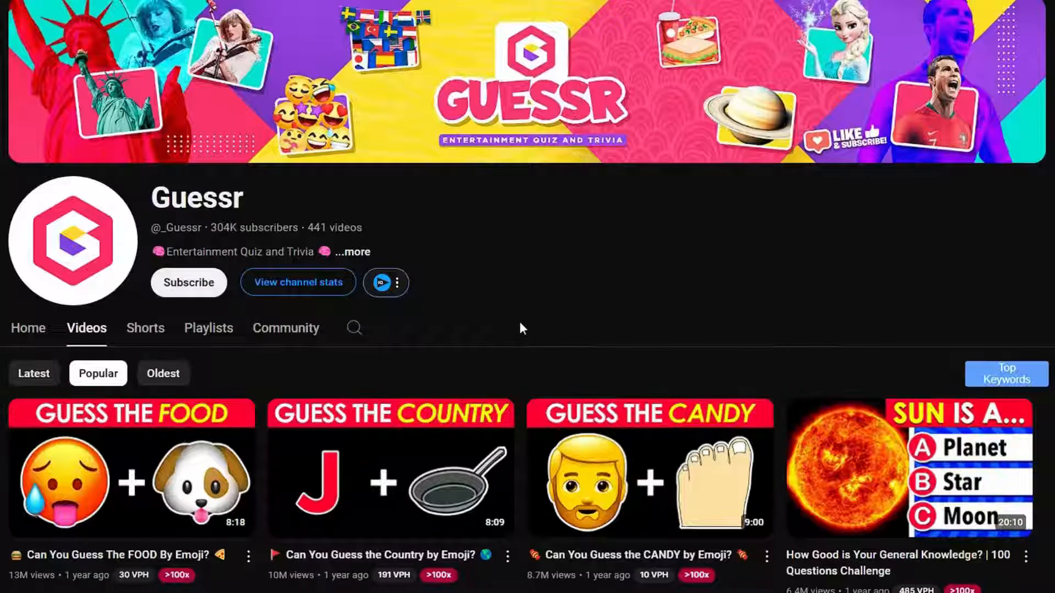
Step: Browse the video lists of successful quiz channels such as Quiz Monster to review their video formats
scroll(521, 328, "down", 15)
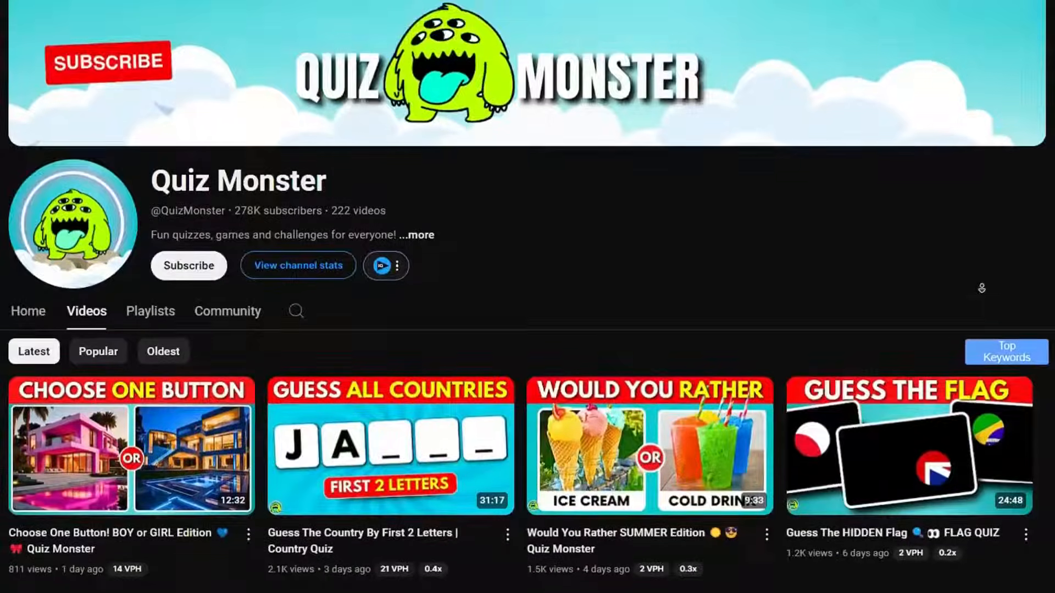
scroll(987, 303, "down", 6)
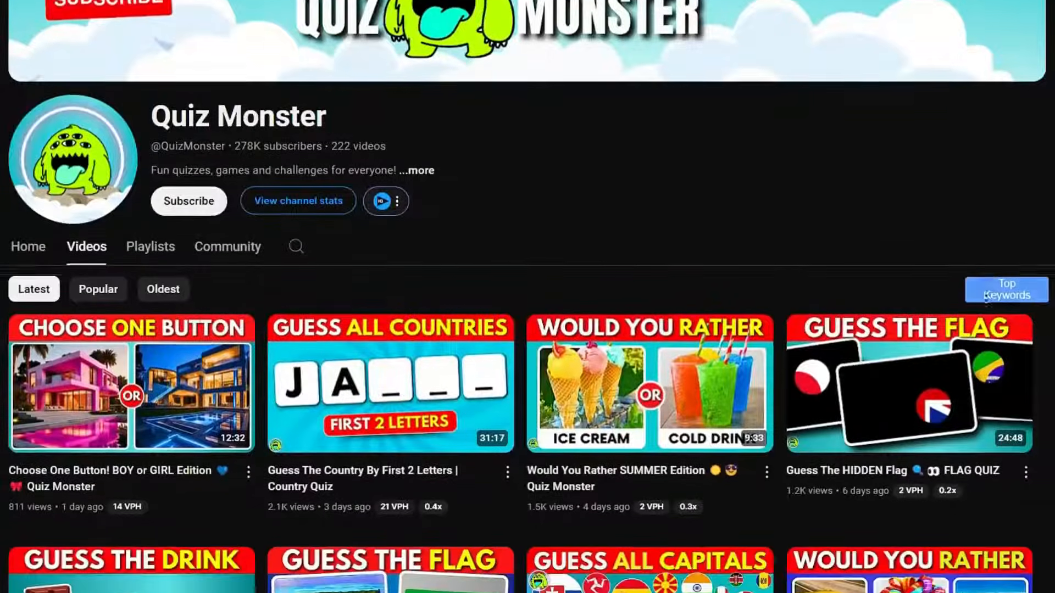
scroll(987, 302, "down", 8)
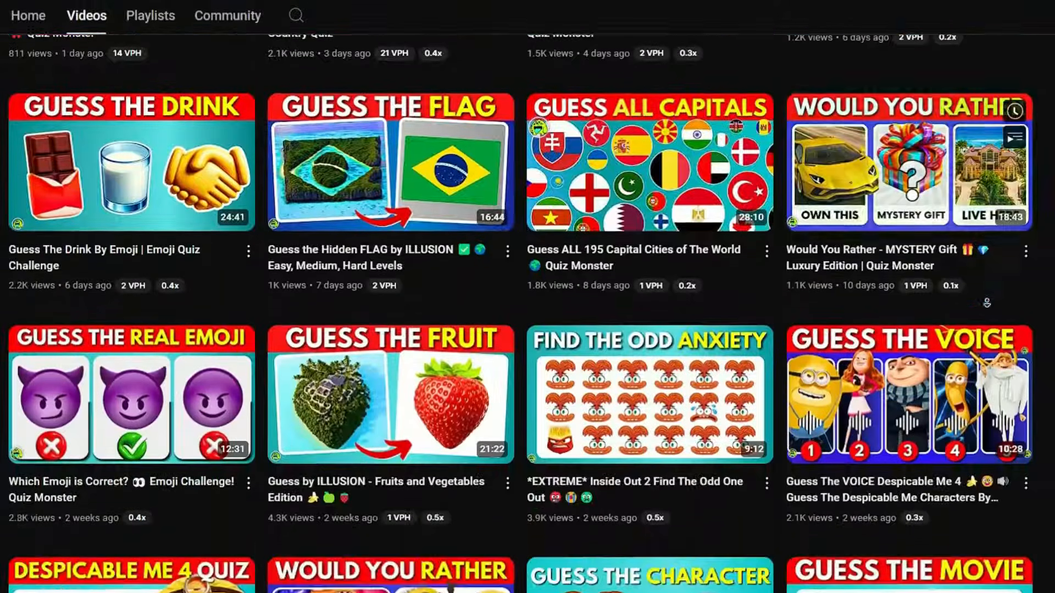
scroll(986, 303, "down", 3)
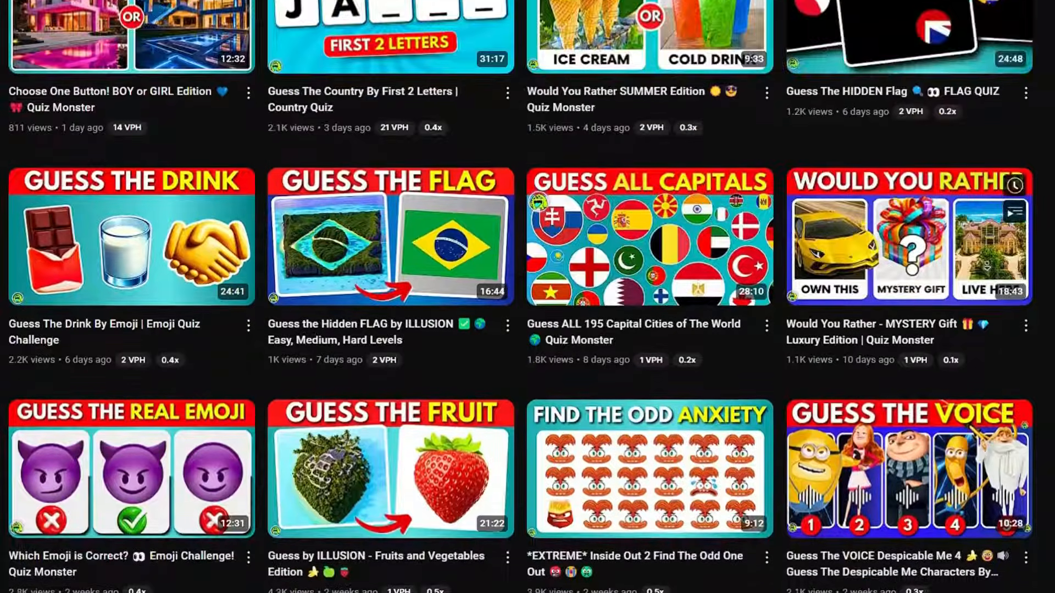
scroll(987, 266, "down", 2)
scroll(987, 266, "down", 5)
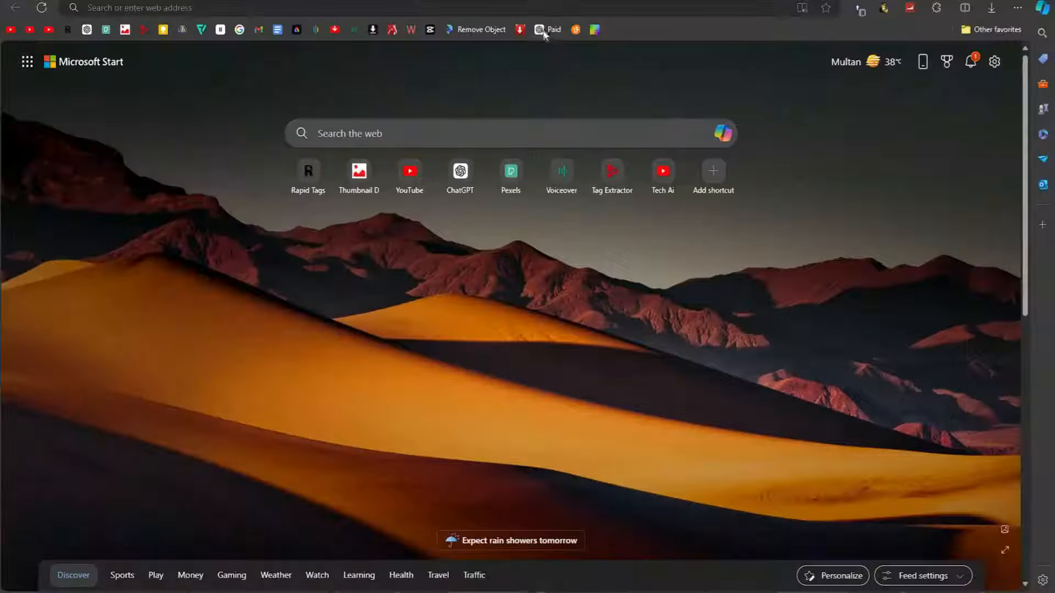
Step: Ask ChatGPT for 10 easy kids' quiz questions for a YouTube video, with four options A,B,C,D each and an answer list at the end
left_click(543, 27)
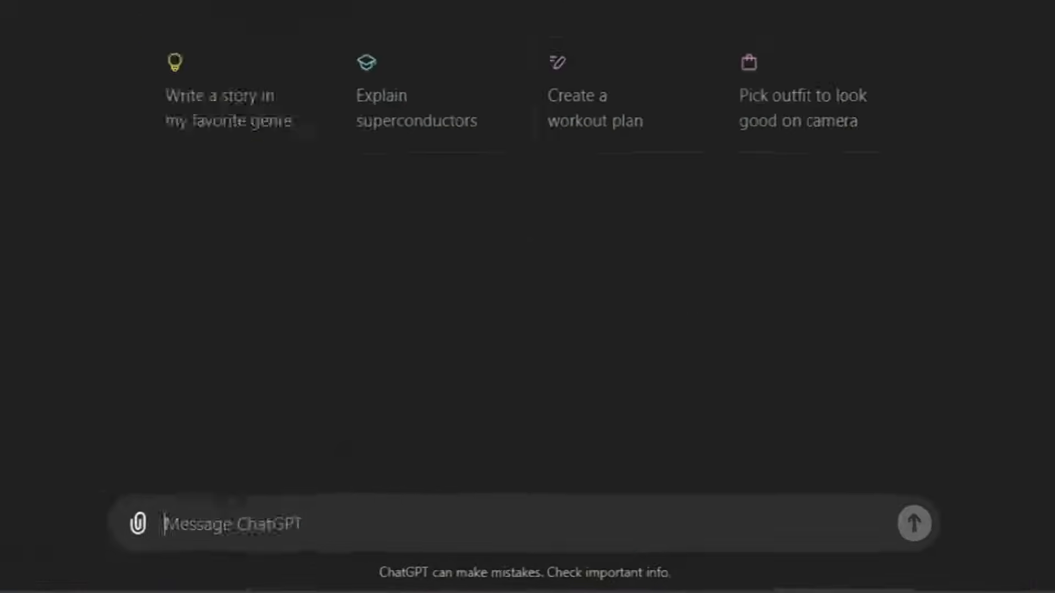
type("I want ")
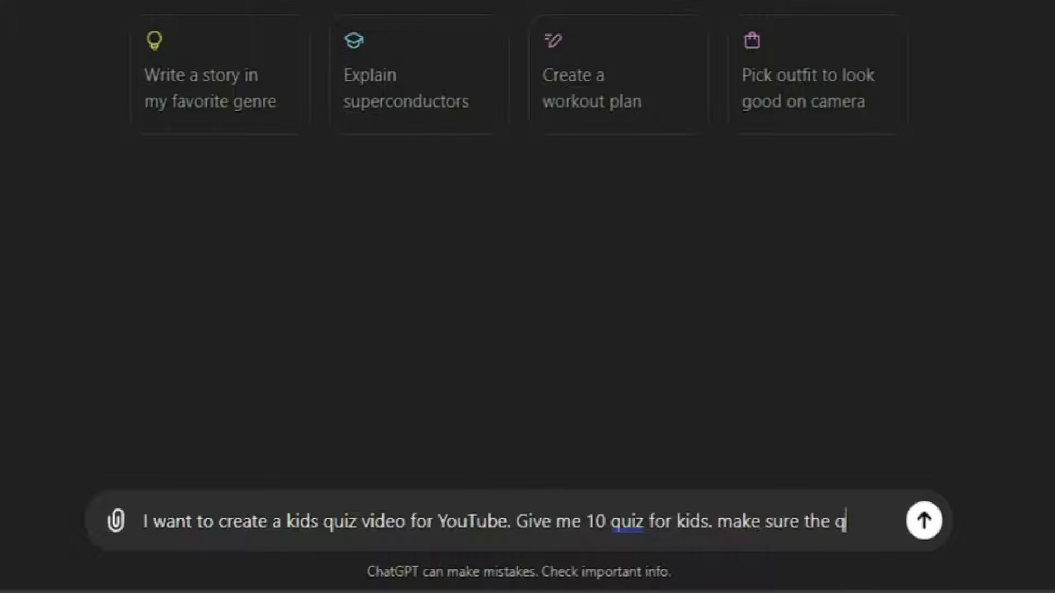
type("uiz are")
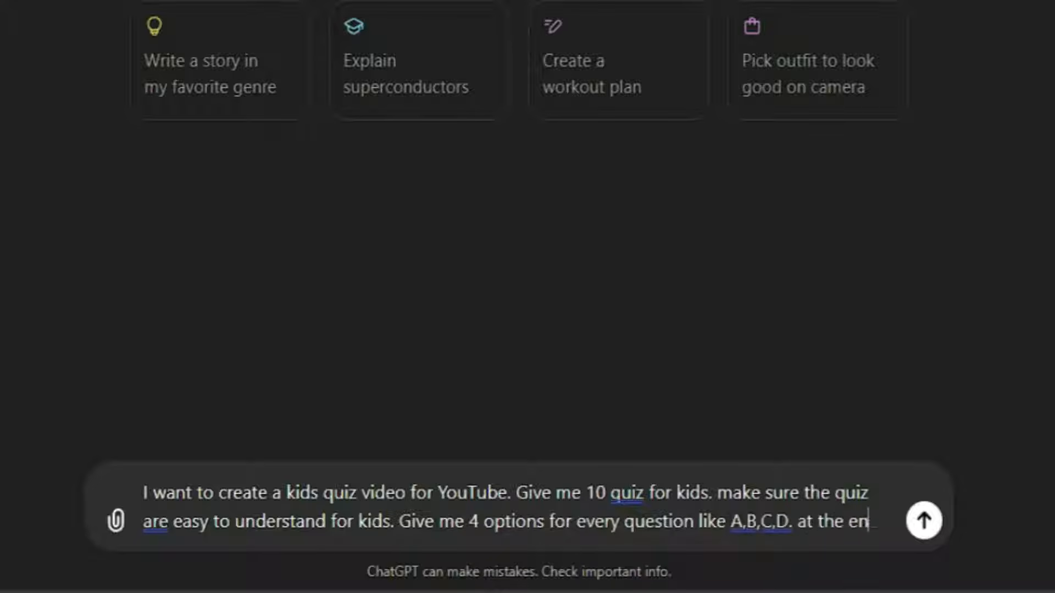
type("d give me the list of answers.")
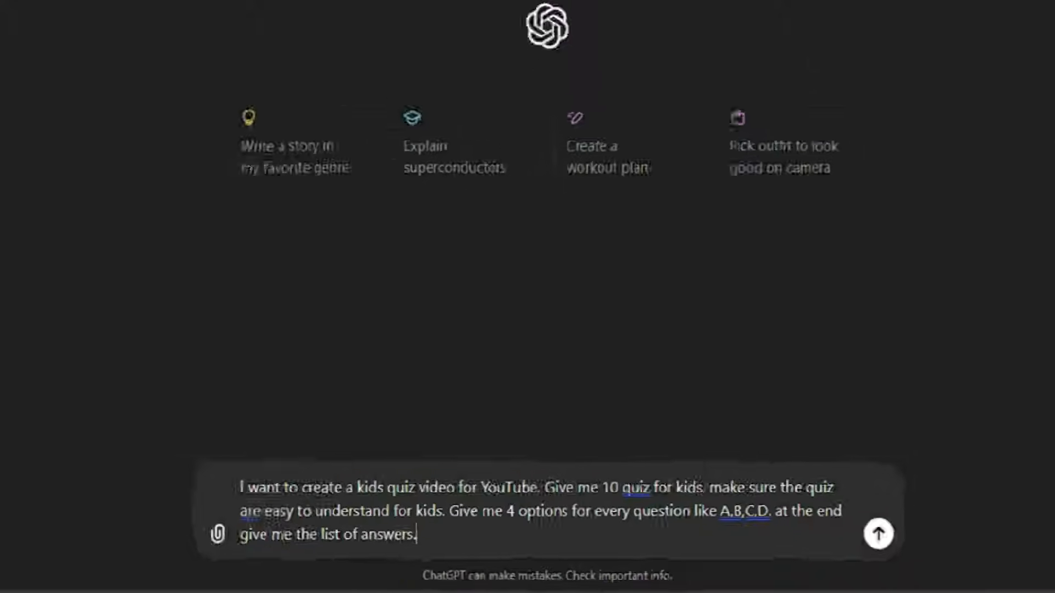
key("Return")
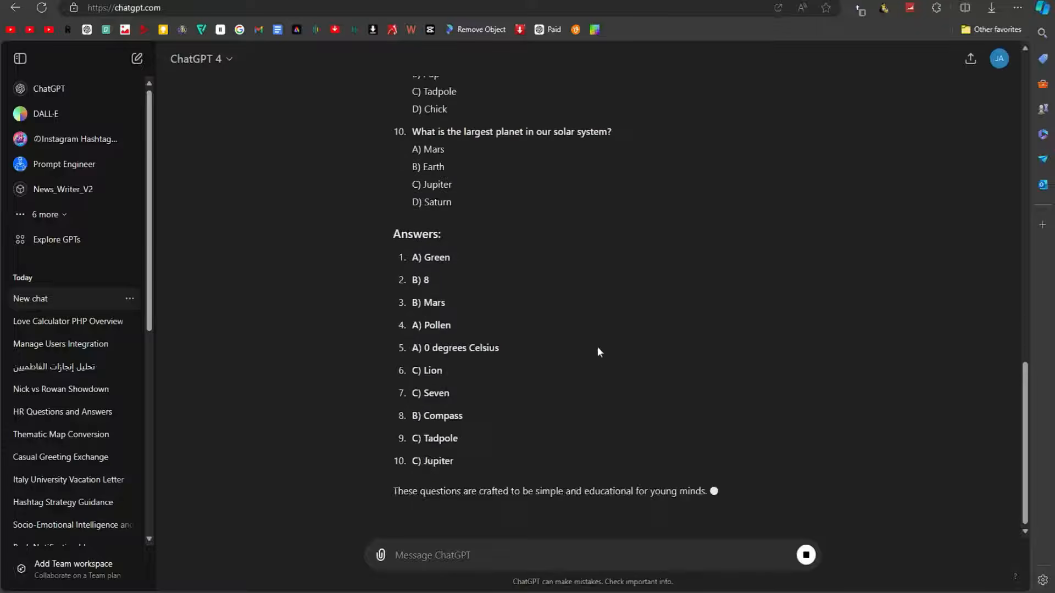
scroll(481, 298, "up", 15)
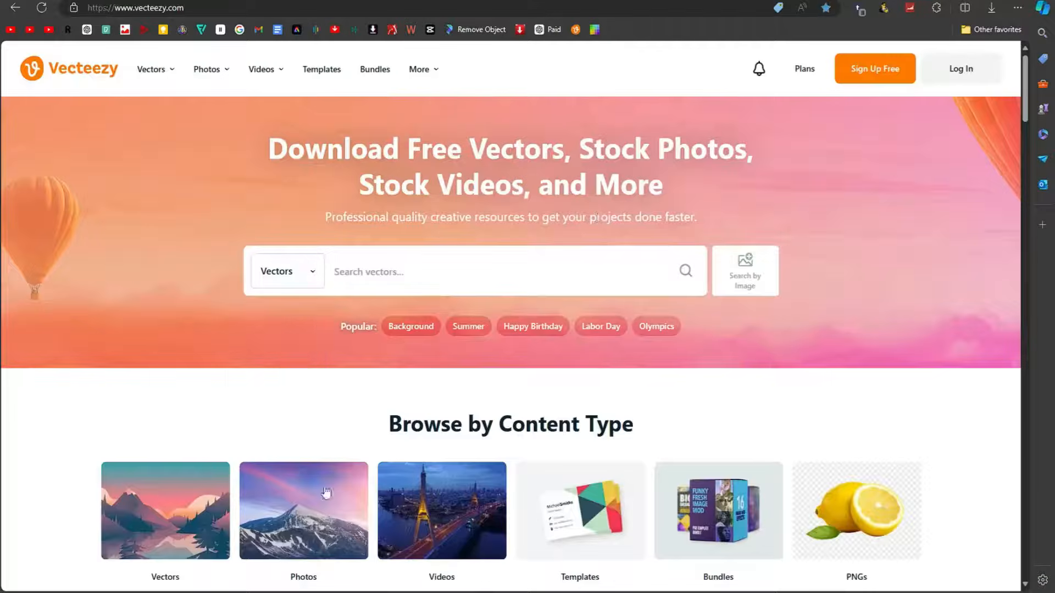
Step: Search Vecteezy's videos for "spiral background"
left_click(288, 271)
left_click(288, 414)
left_click(403, 283)
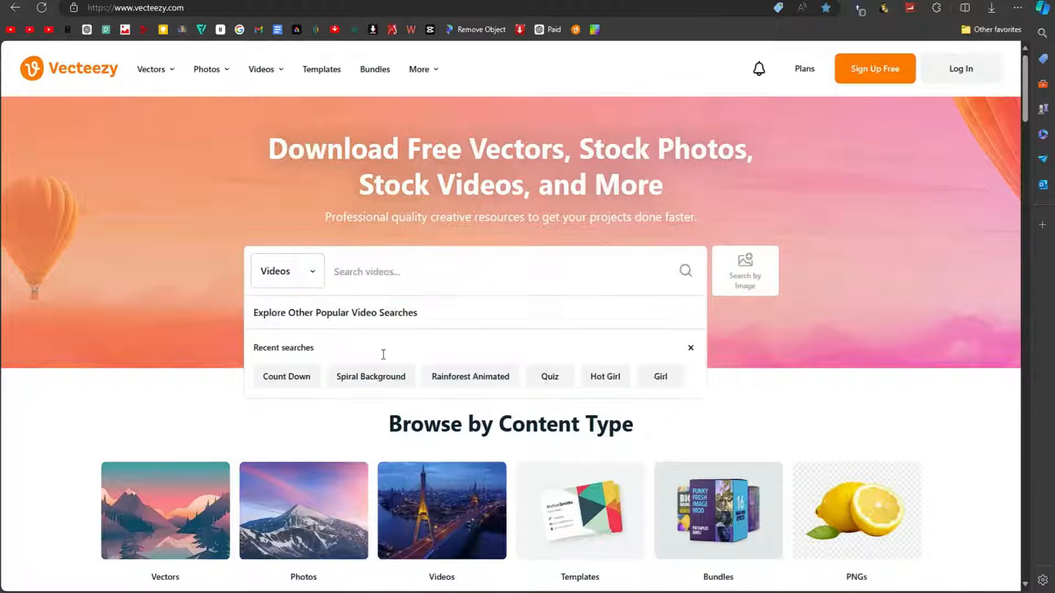
left_click(366, 375)
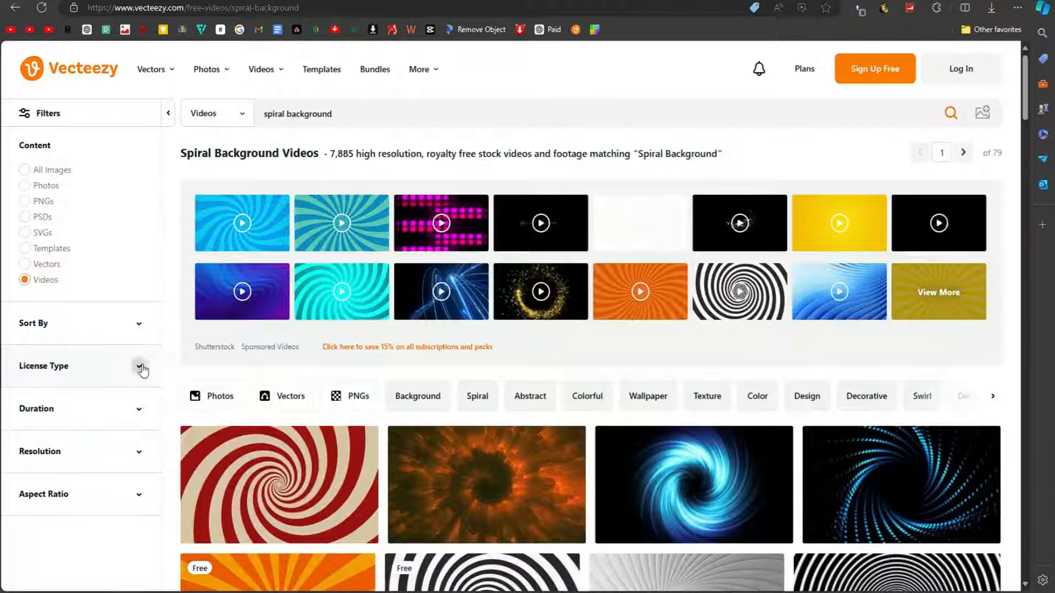
Step: Limit the spiral background results to Free License and open the blue spiral rays video
left_click(140, 366)
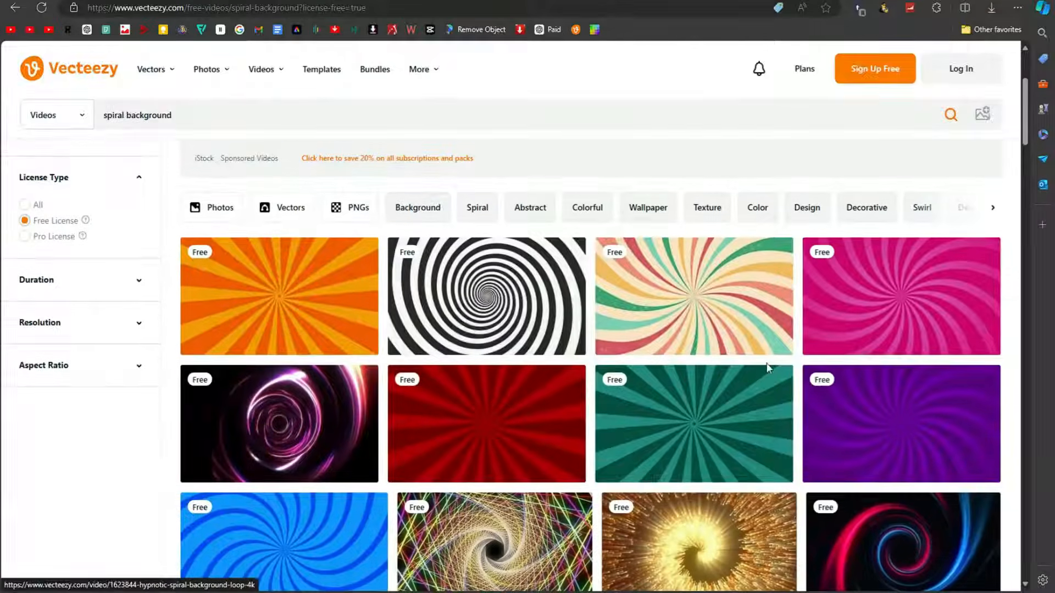
scroll(768, 367, "down", 2)
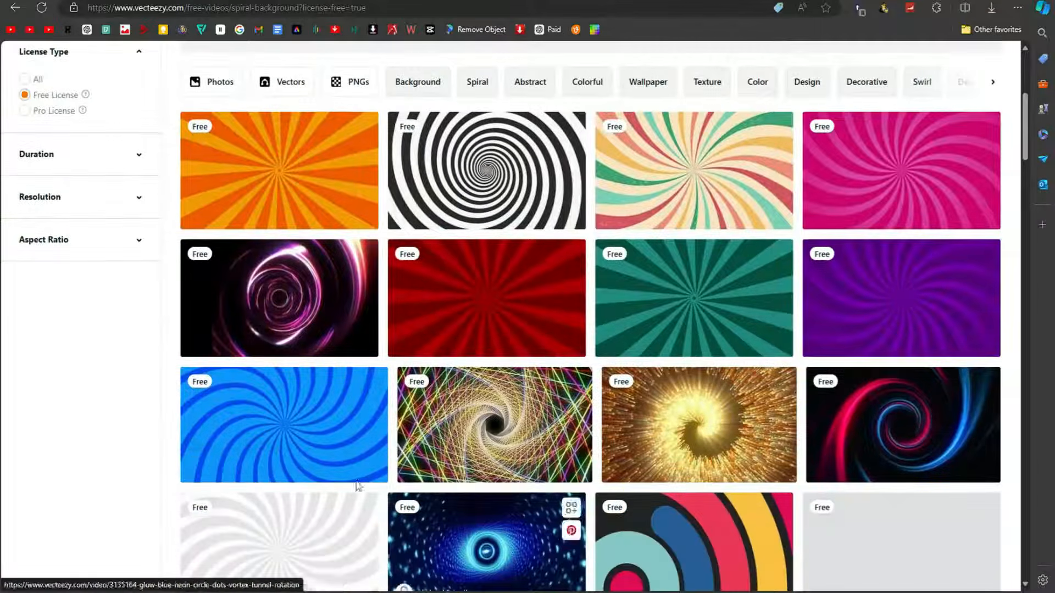
left_click(291, 459)
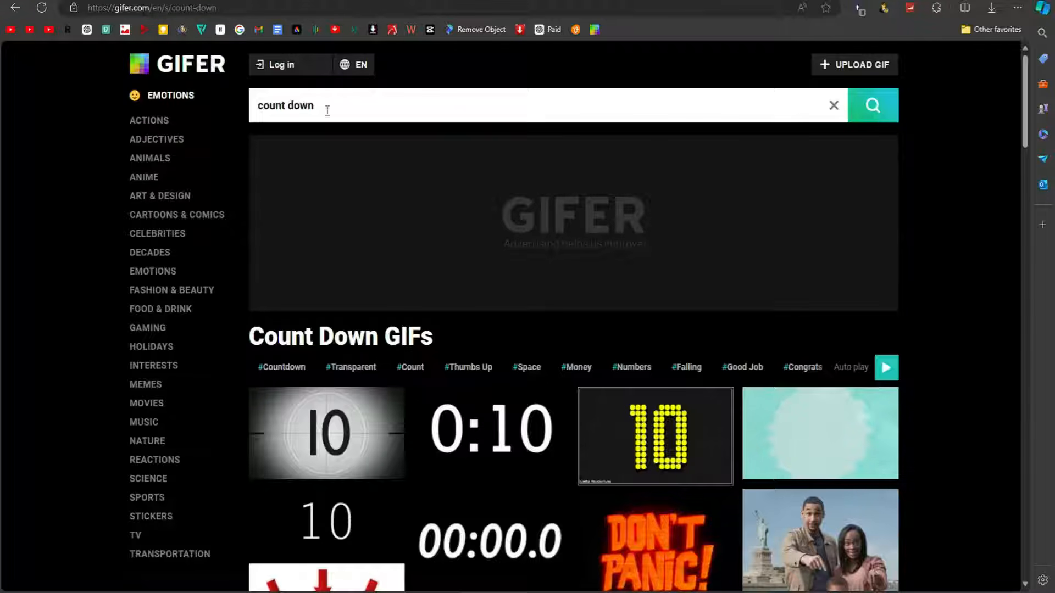
Step: Download the grey film-style countdown GIF from the "count down" results on Gifer
scroll(434, 164, "down", 4)
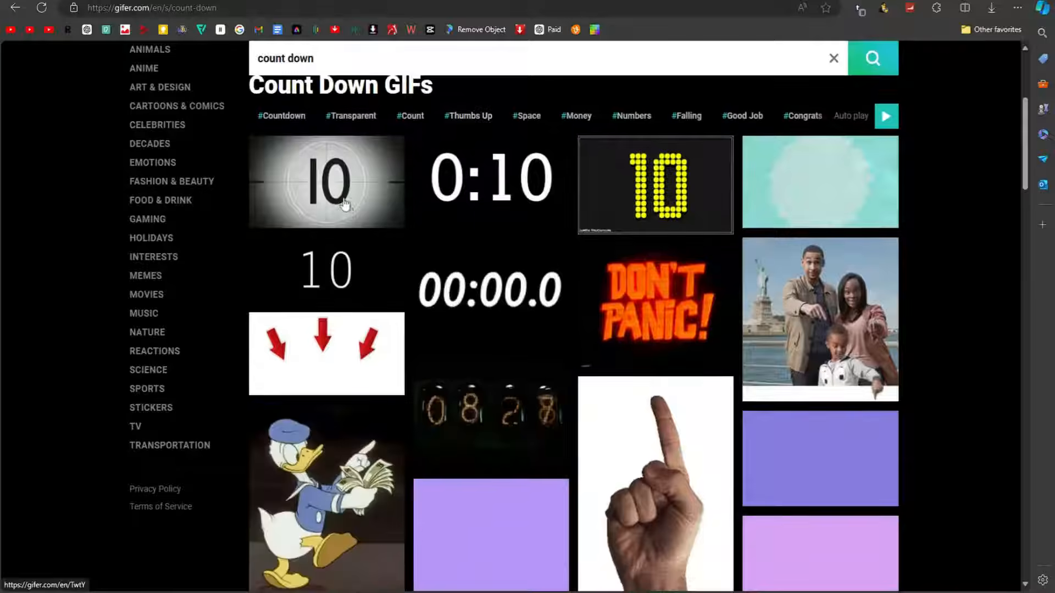
left_click(357, 217)
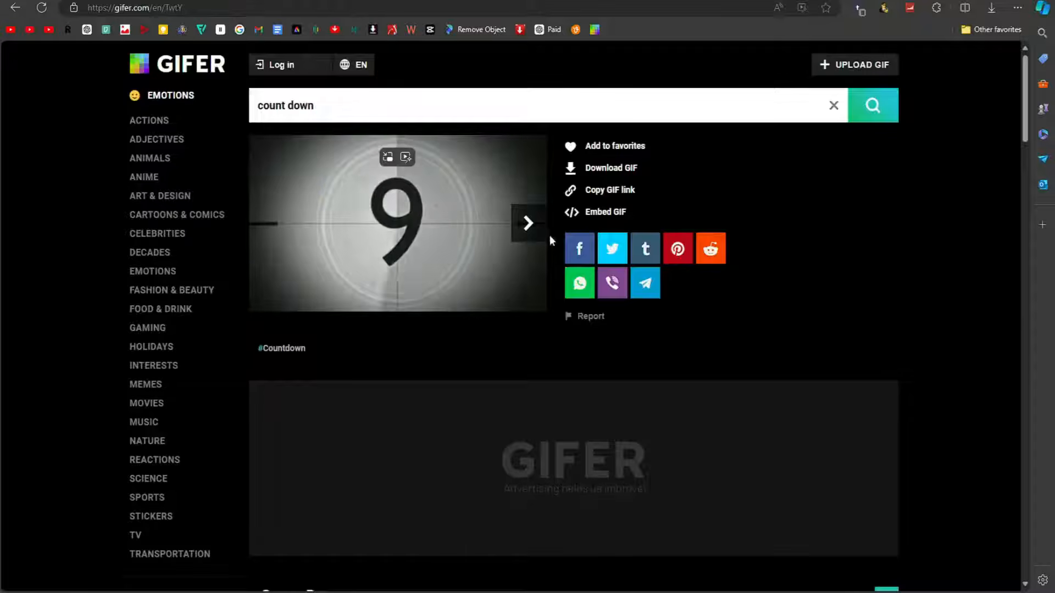
left_click(610, 168)
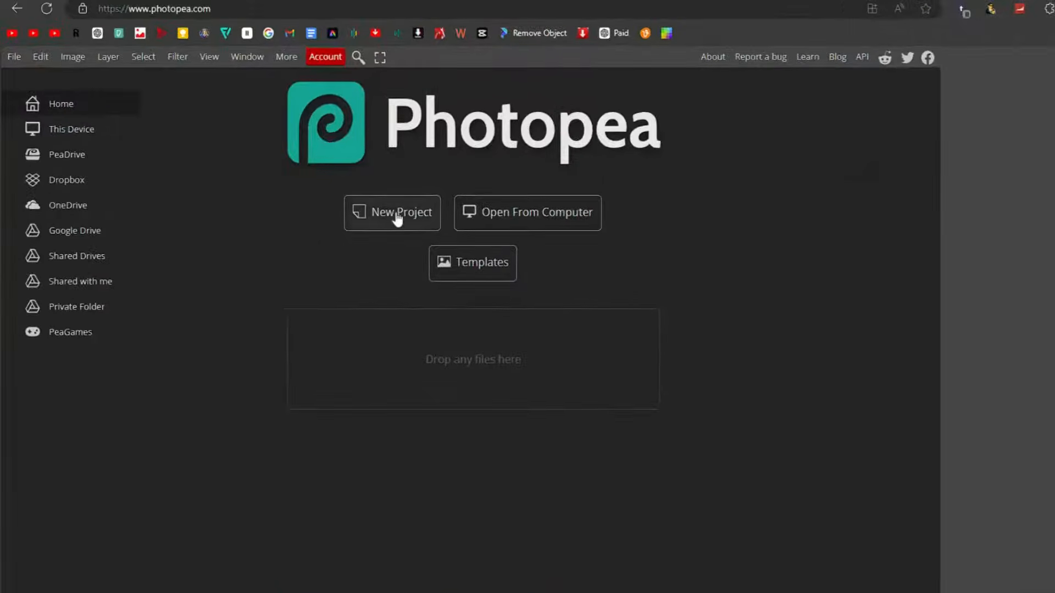
Step: Create a new Photopea project from the Youtube Profile preset, 800 x 800 px
left_click(394, 217)
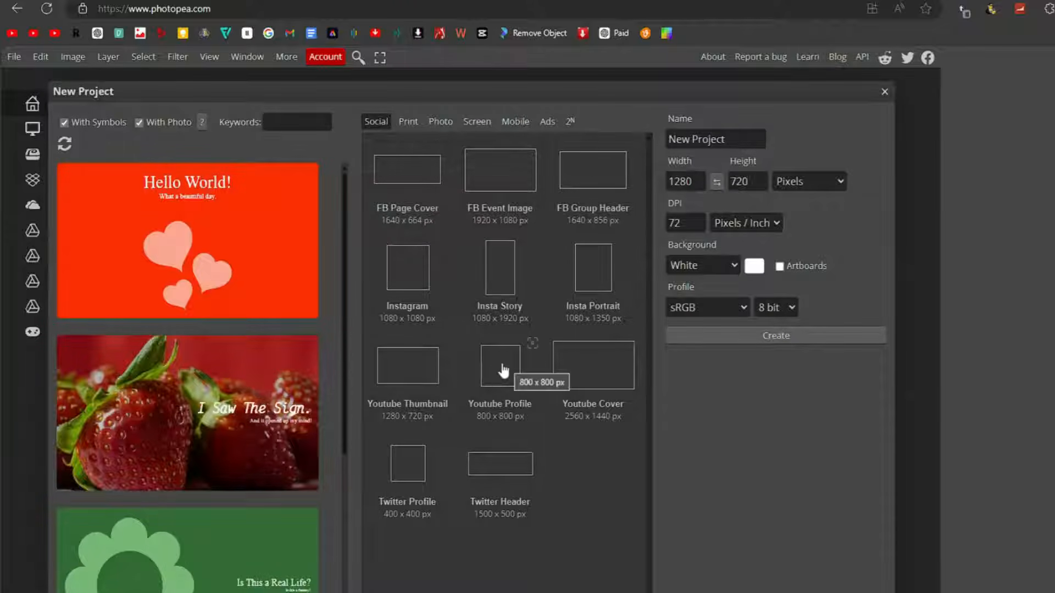
left_click(504, 371)
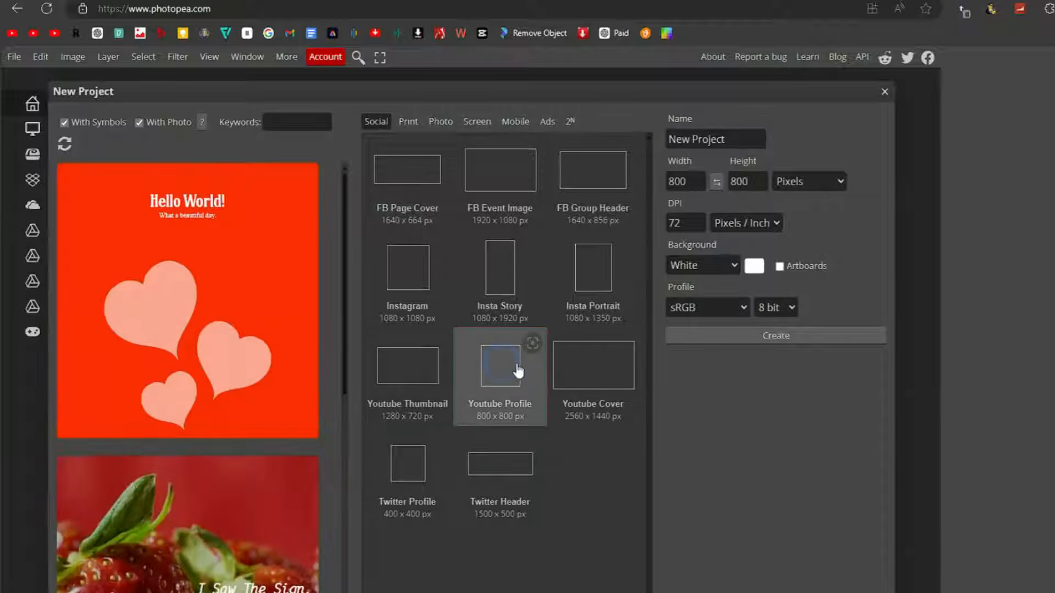
left_click(757, 337)
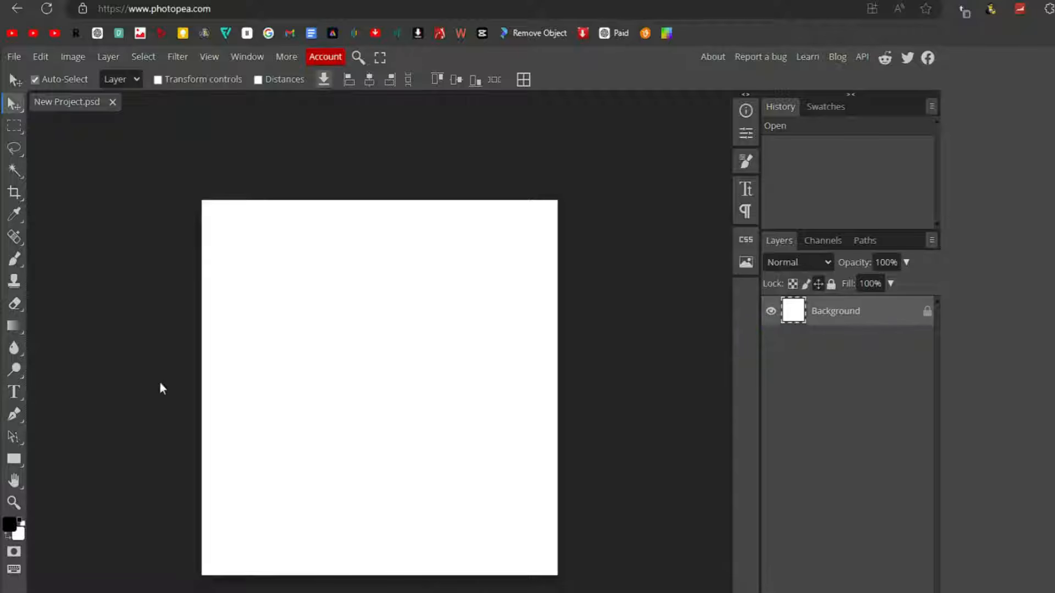
Step: Draw a wide rectangle on the canvas with rounded corners and hide the white Background layer
left_click(15, 461)
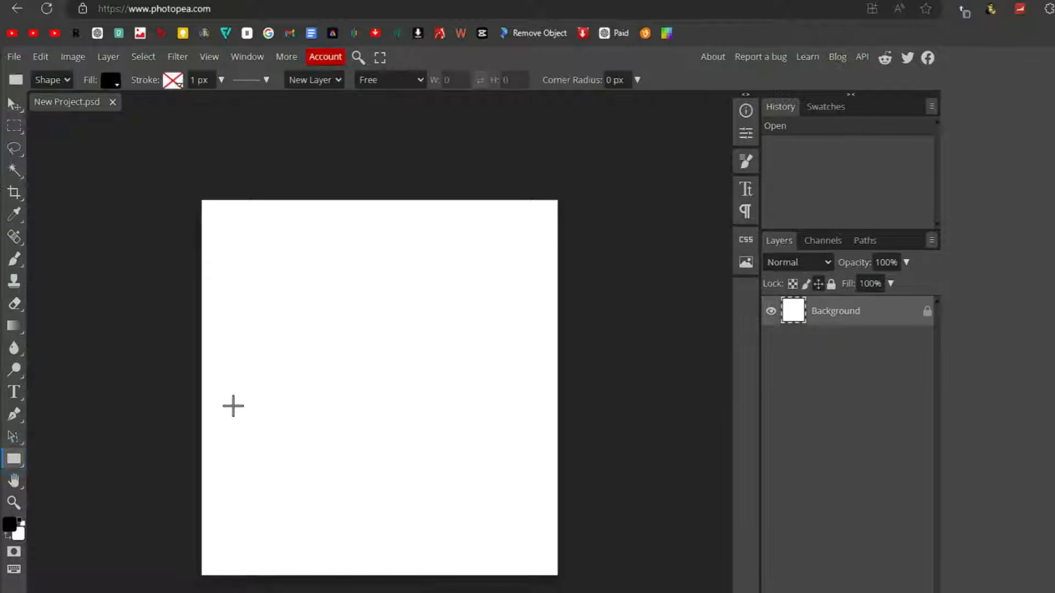
left_click_drag(256, 317, 403, 370)
left_click_drag(393, 328, 391, 332)
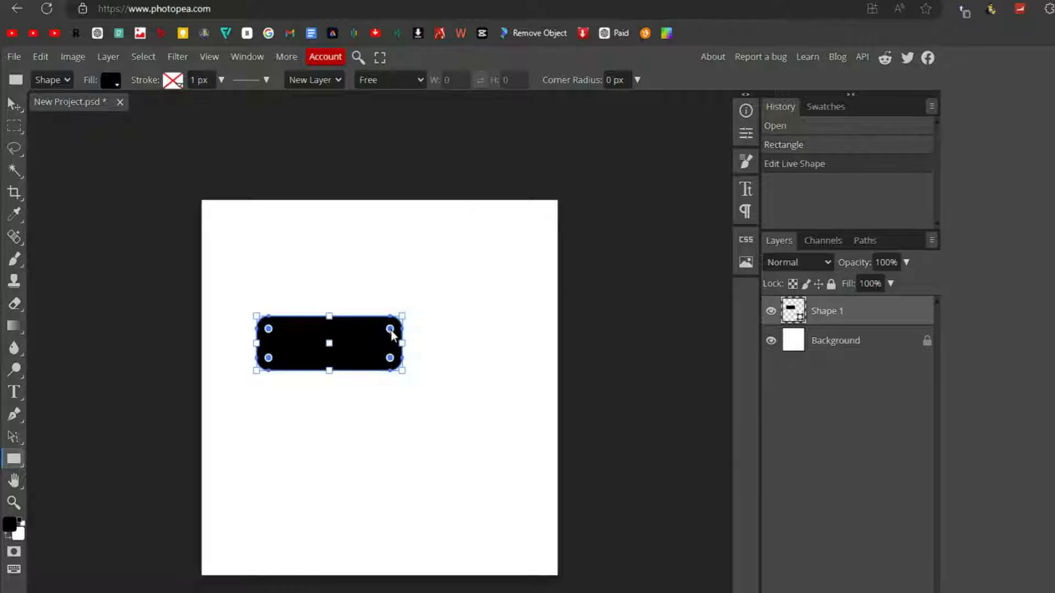
left_click(771, 342)
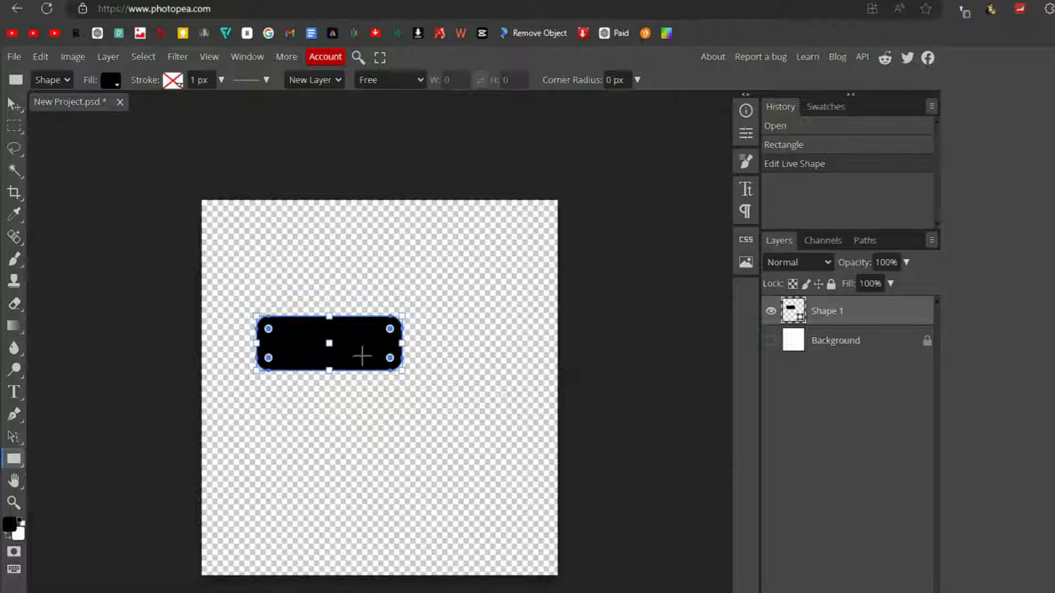
Step: Change the rounded rectangle's fill colour to white
left_click(118, 87)
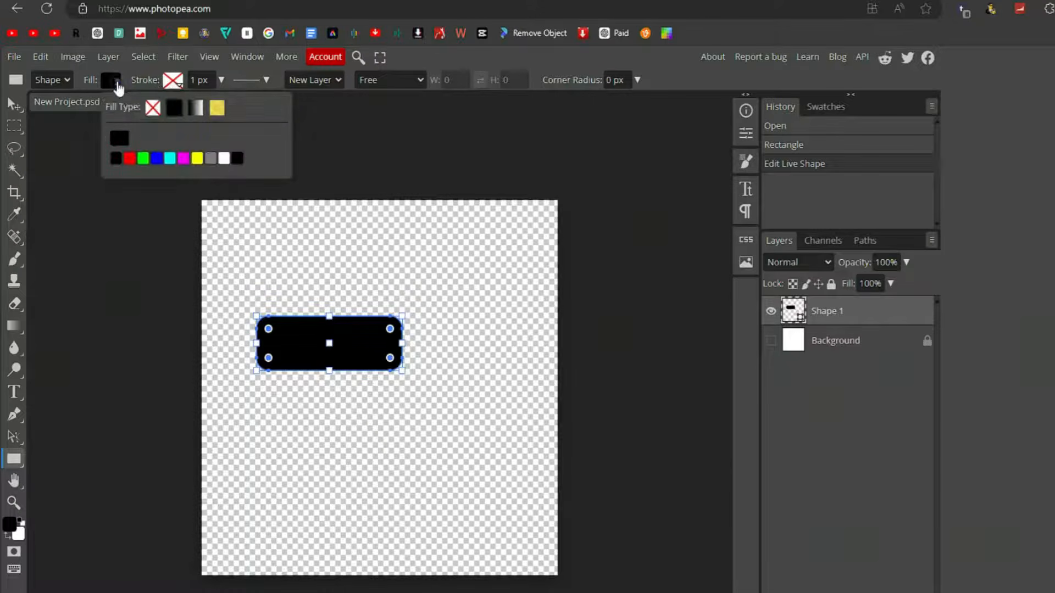
left_click(142, 160)
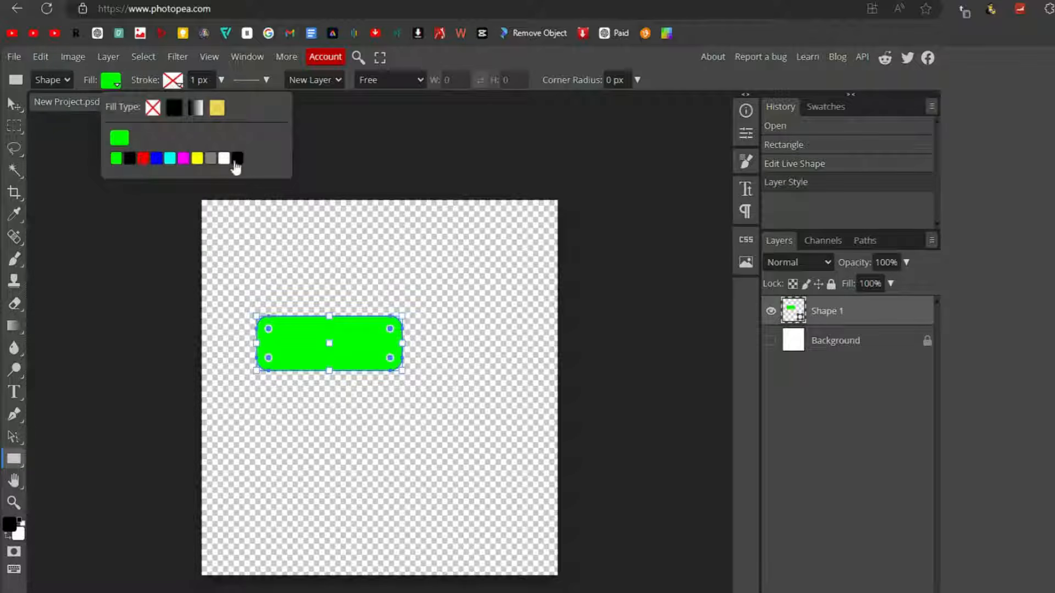
left_click(224, 159)
left_click(14, 104)
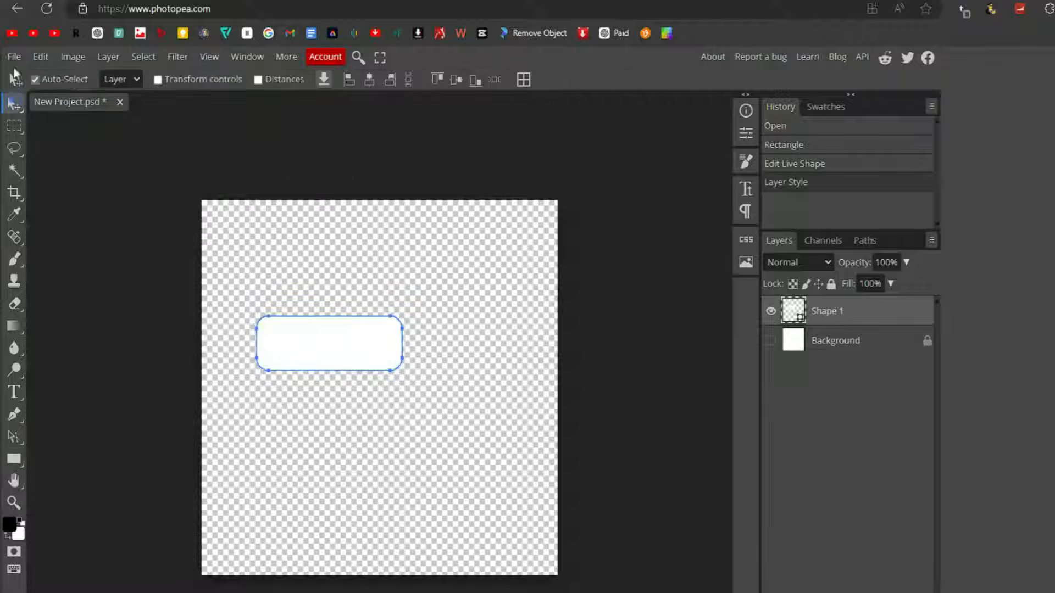
Step: Export the white rounded rectangle as an 800 x 800 px PNG named New Project
left_click(14, 56)
mouse_move(55, 262)
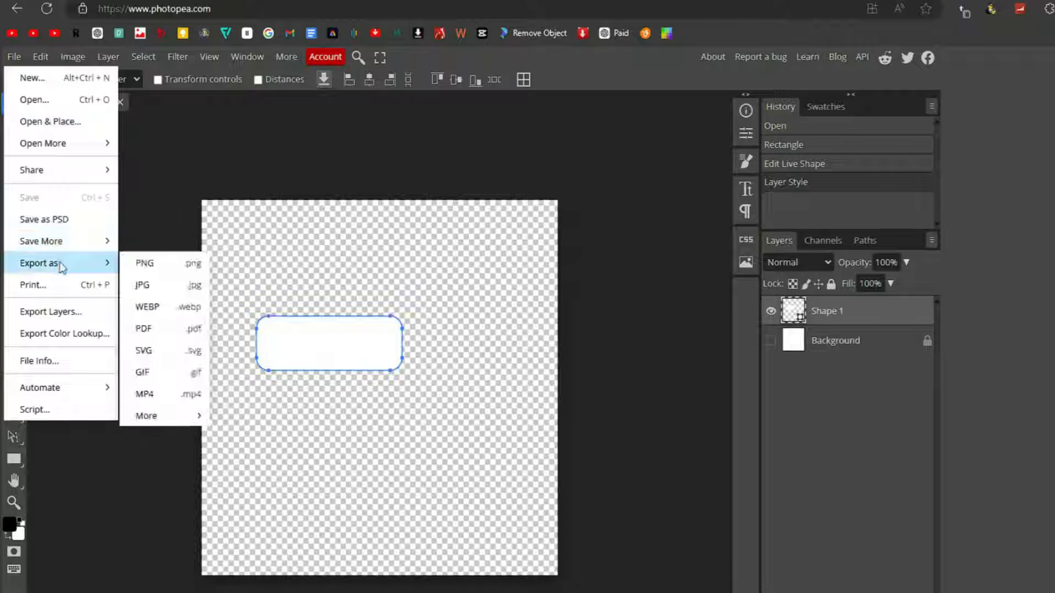
left_click(160, 261)
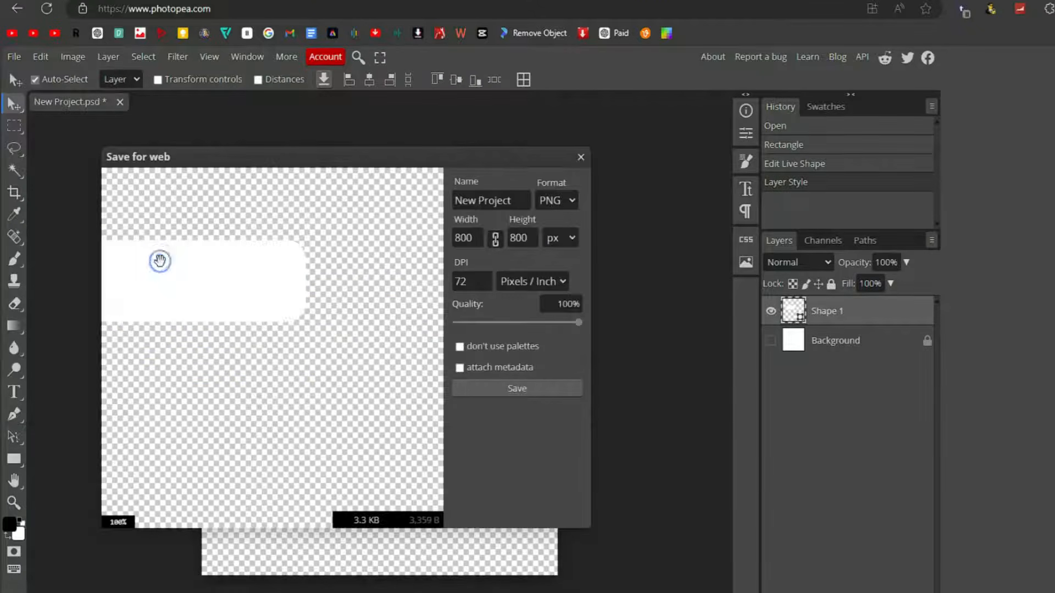
left_click(516, 388)
Step: Recolour the rounded rectangle's fill to bright green
left_click(55, 79)
left_click(12, 460)
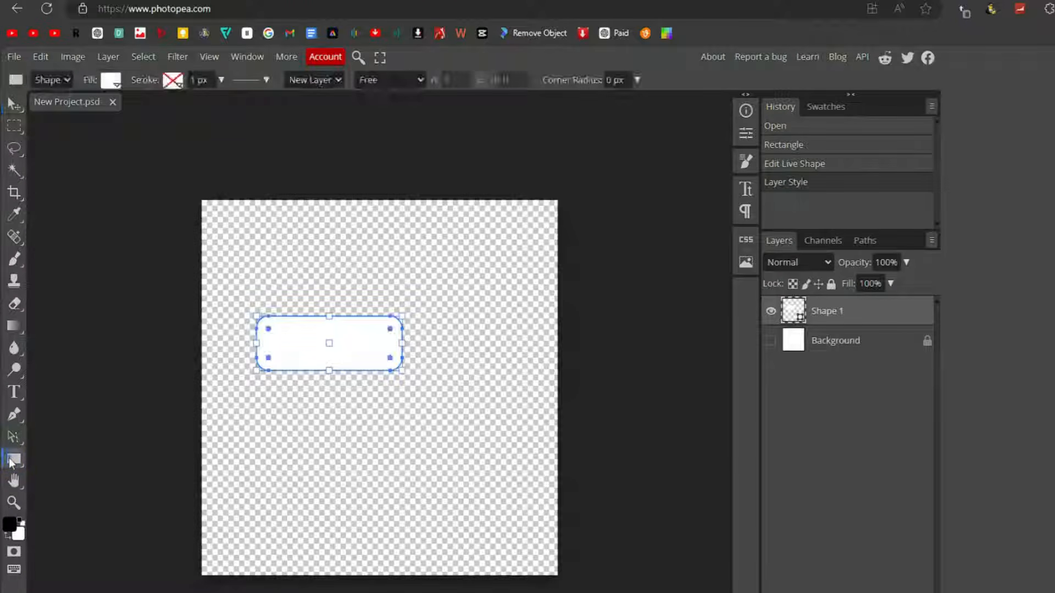
left_click(113, 82)
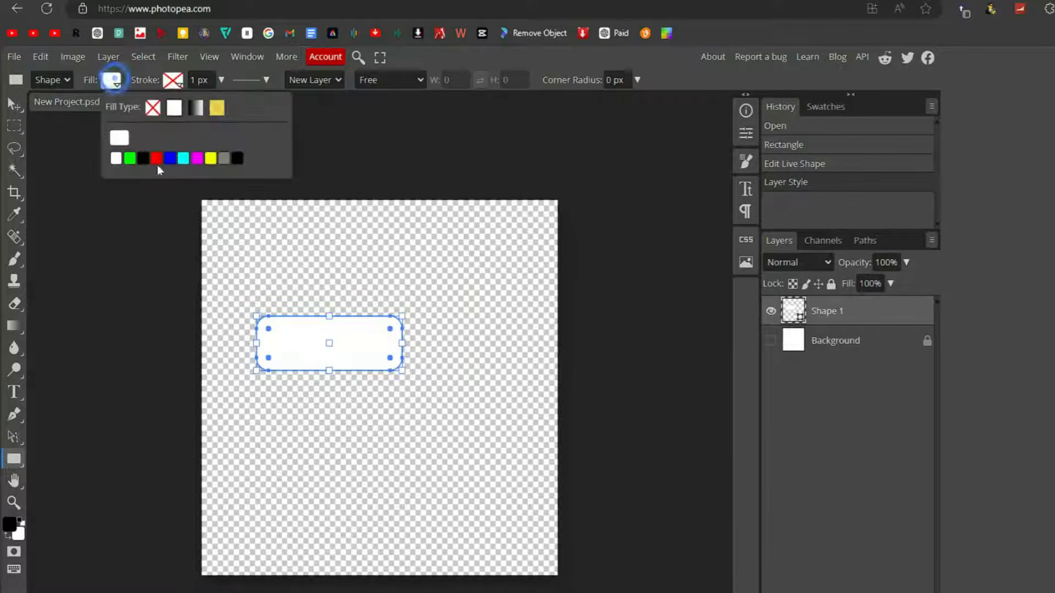
left_click(130, 158)
Step: Export the green version of the rounded rectangle as a PNG
left_click(14, 57)
mouse_move(55, 264)
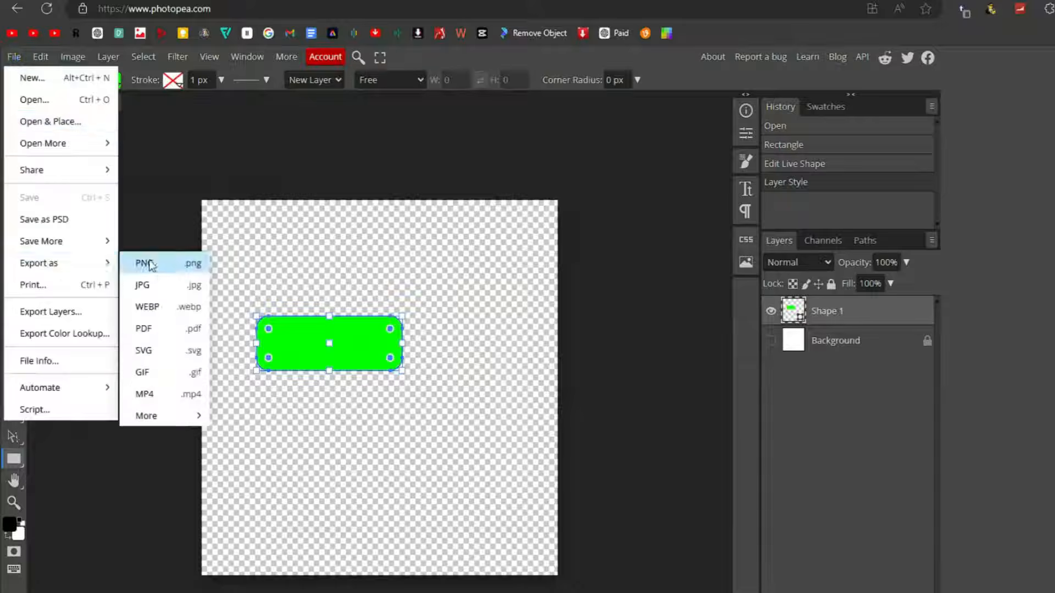
left_click(141, 264)
left_click(517, 388)
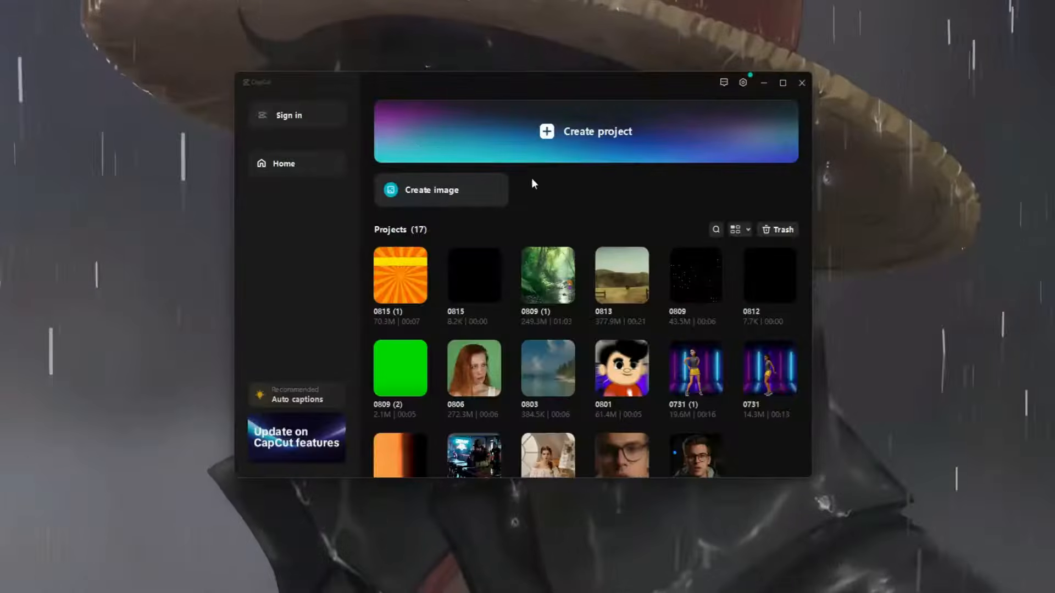
Step: Create a new CapCut project and import the two answer-box PNGs, the countdown video and both background videos from the Quiz video folder
left_click(535, 138)
left_click(238, 160)
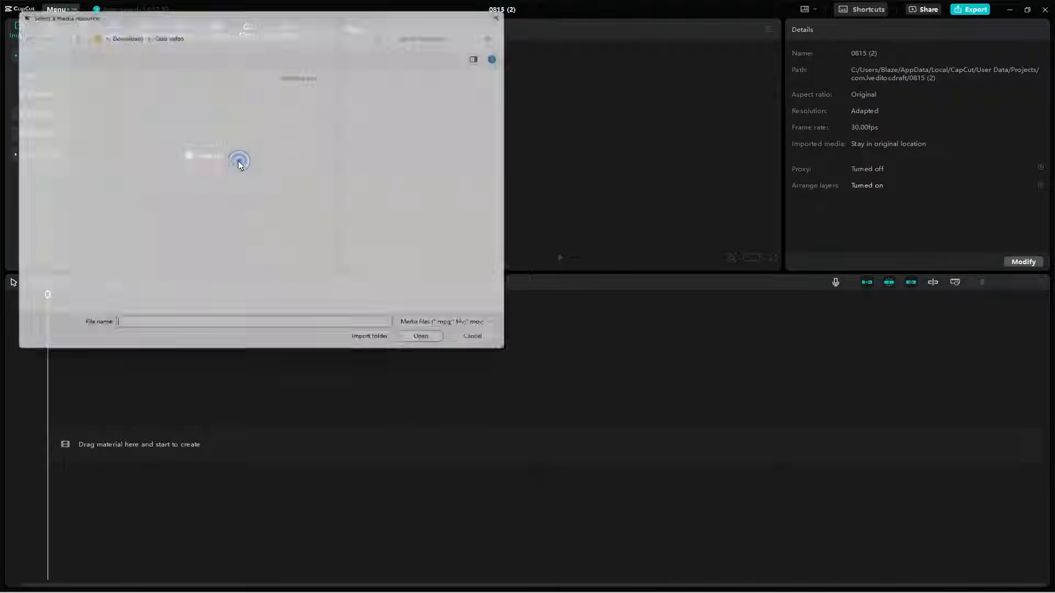
left_click_drag(431, 191, 151, 100)
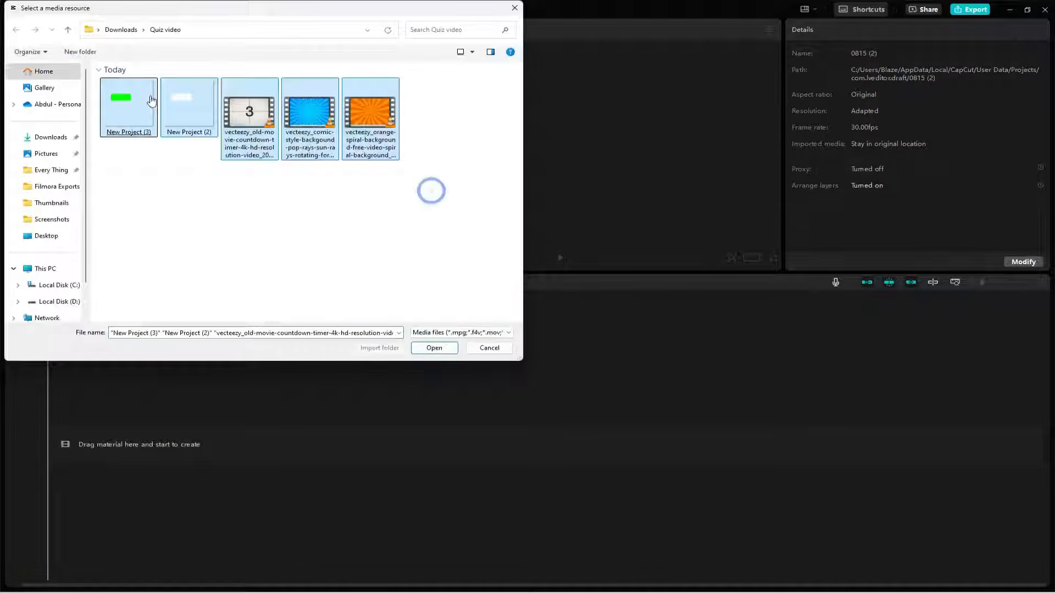
left_click(432, 347)
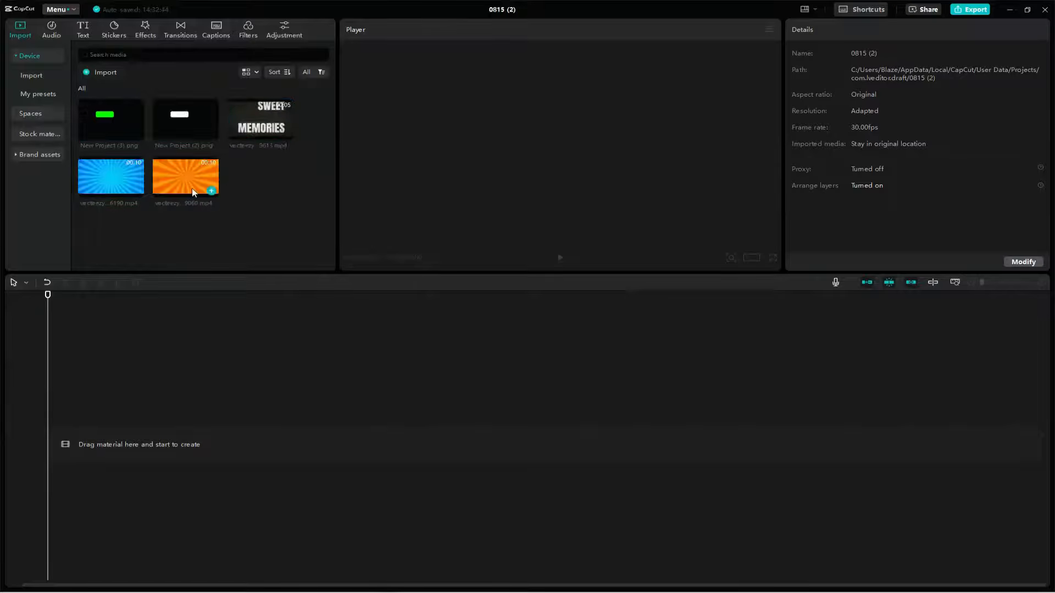
Step: Place the blue sun-ray background video on the timeline and enlarge the preview area
left_click(137, 191)
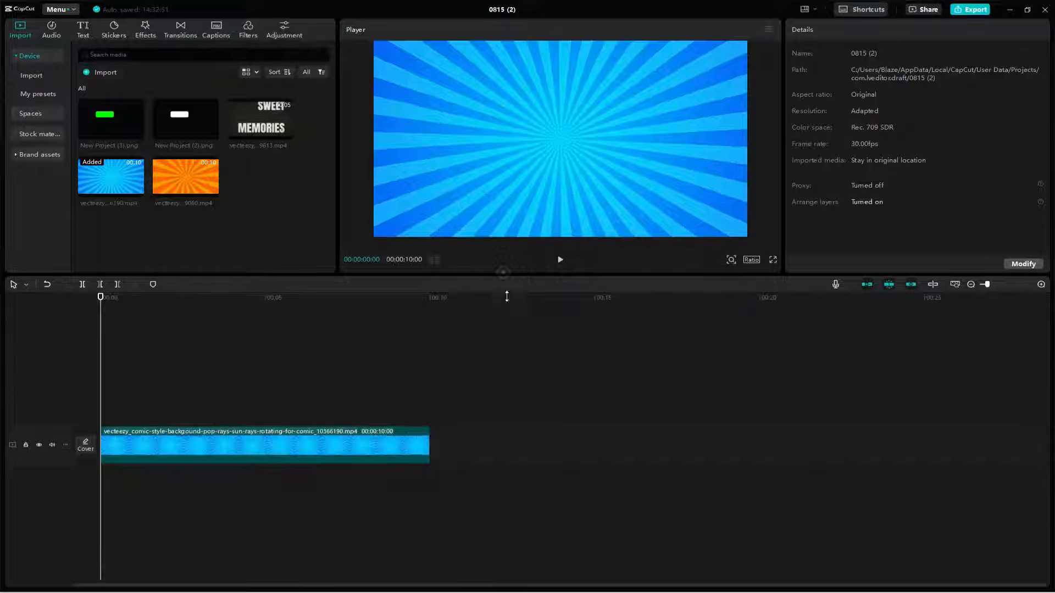
left_click_drag(337, 371, 278, 374)
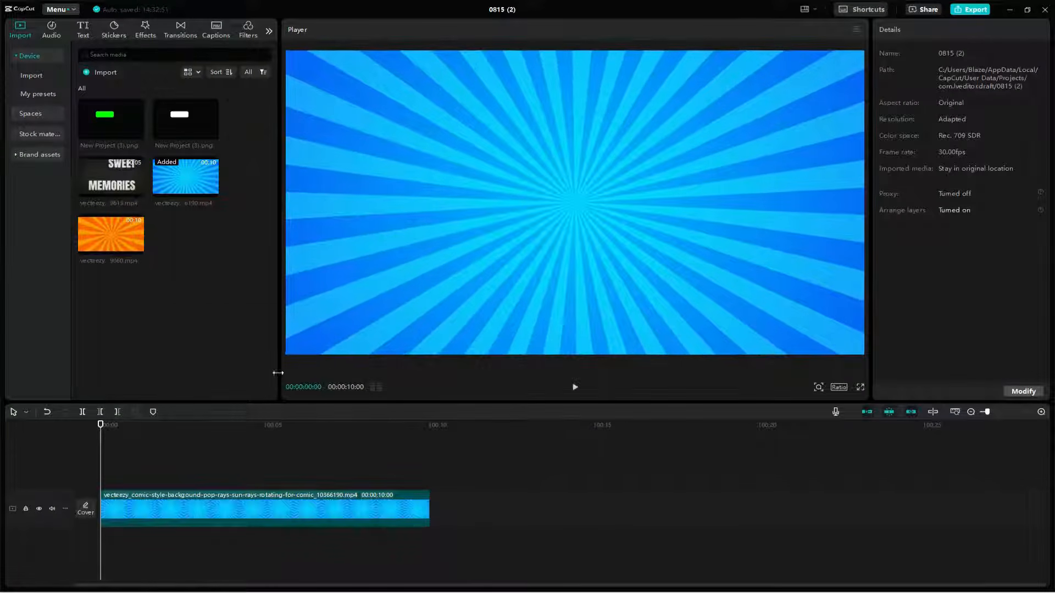
Step: Add the heading text "Choose The Right Answer" at font size 10, shrink it slightly and place it at the top of the frame
left_click(83, 31)
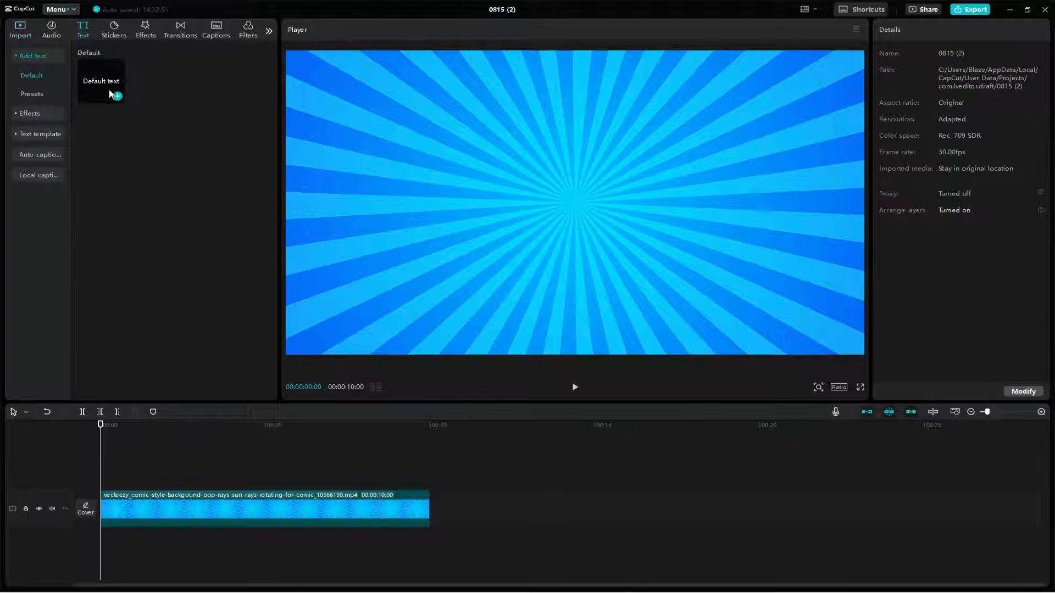
left_click_drag(110, 94, 113, 483)
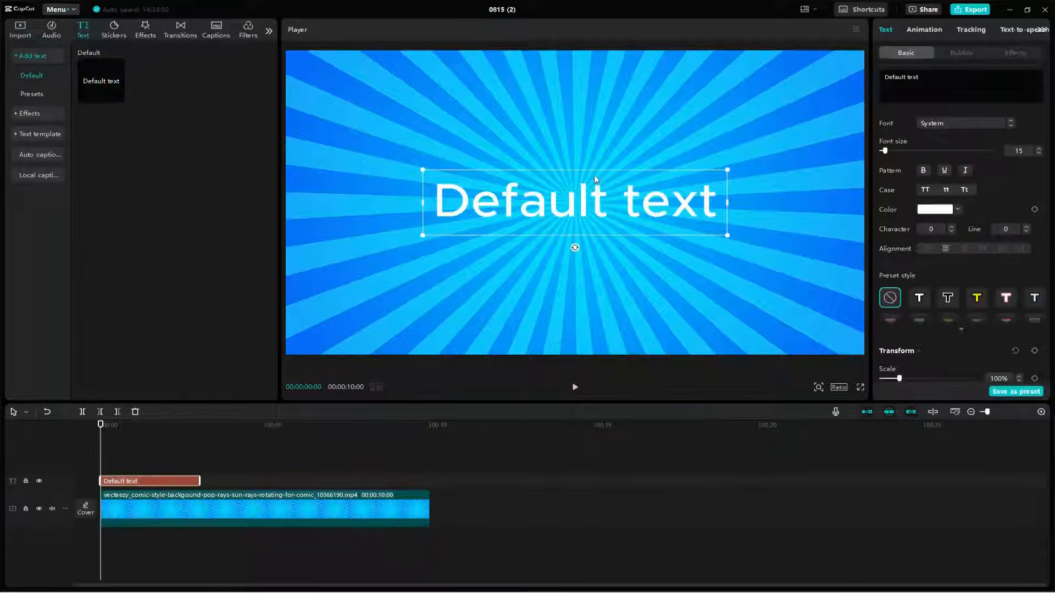
type("Choose The Right Answer")
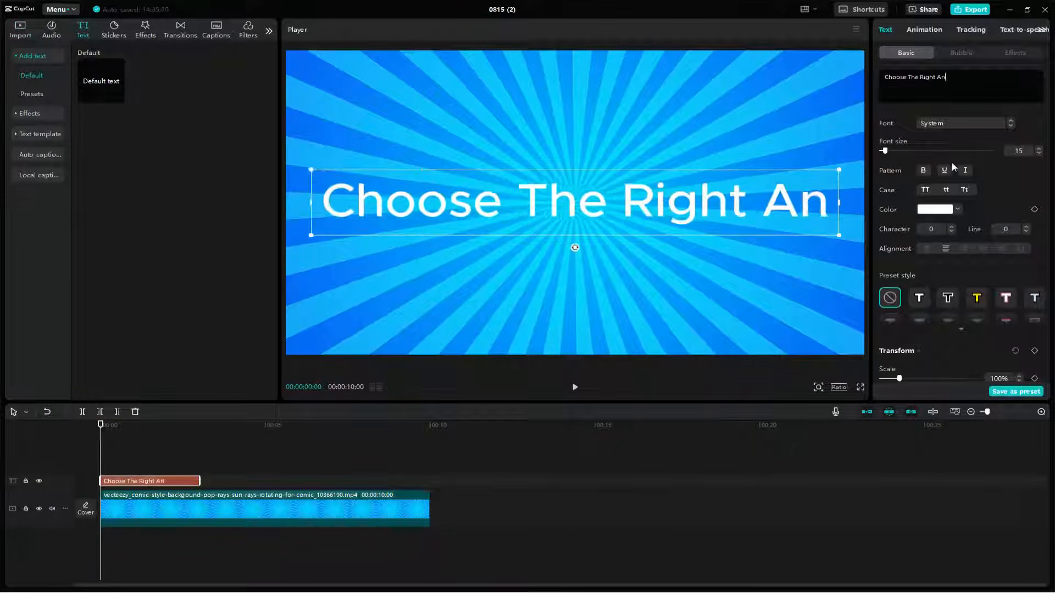
left_click(1039, 153)
left_click(1038, 153)
left_click(1038, 153)
left_click(1039, 153)
left_click(1038, 153)
left_click_drag(575, 203, 575, 87)
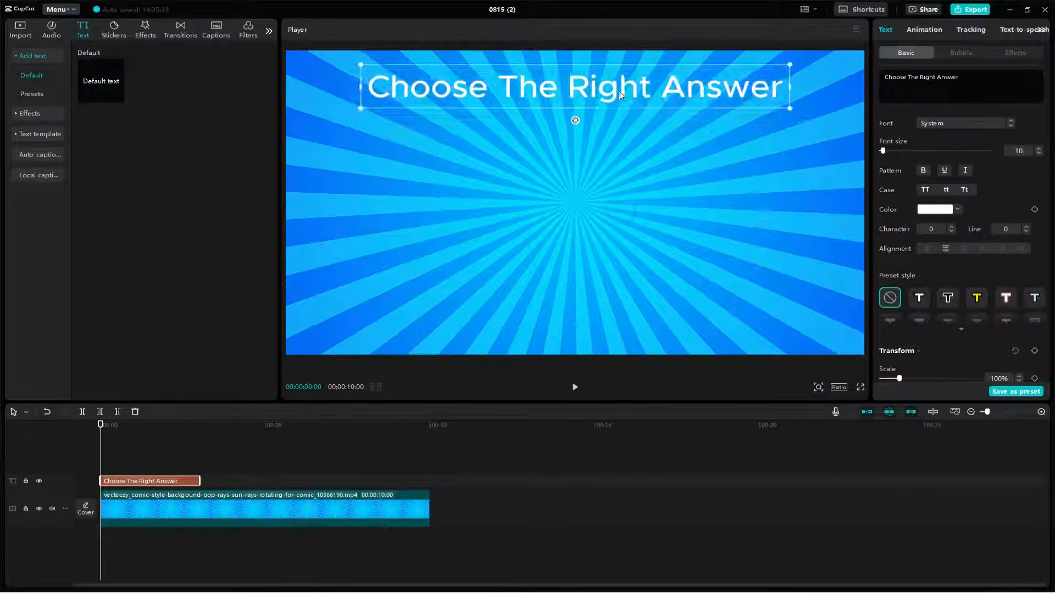
left_click_drag(360, 109, 399, 105)
left_click_drag(574, 87, 582, 76)
Step: Set the heading's font to ZY Modern and apply the preset style with green letters on a black rounded box
left_click(965, 122)
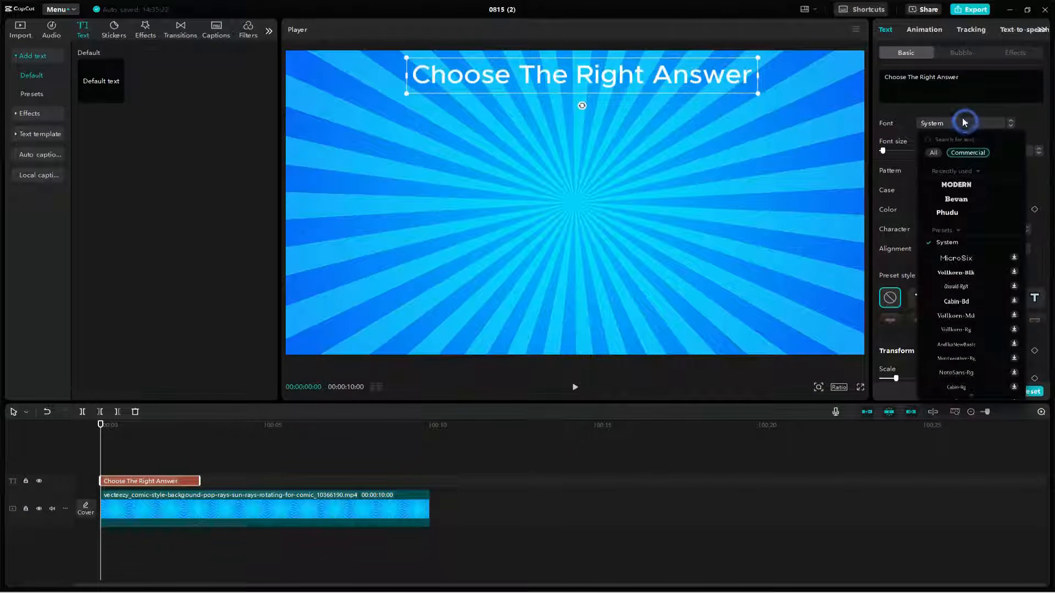
left_click(957, 186)
scroll(1017, 206, "down", 3)
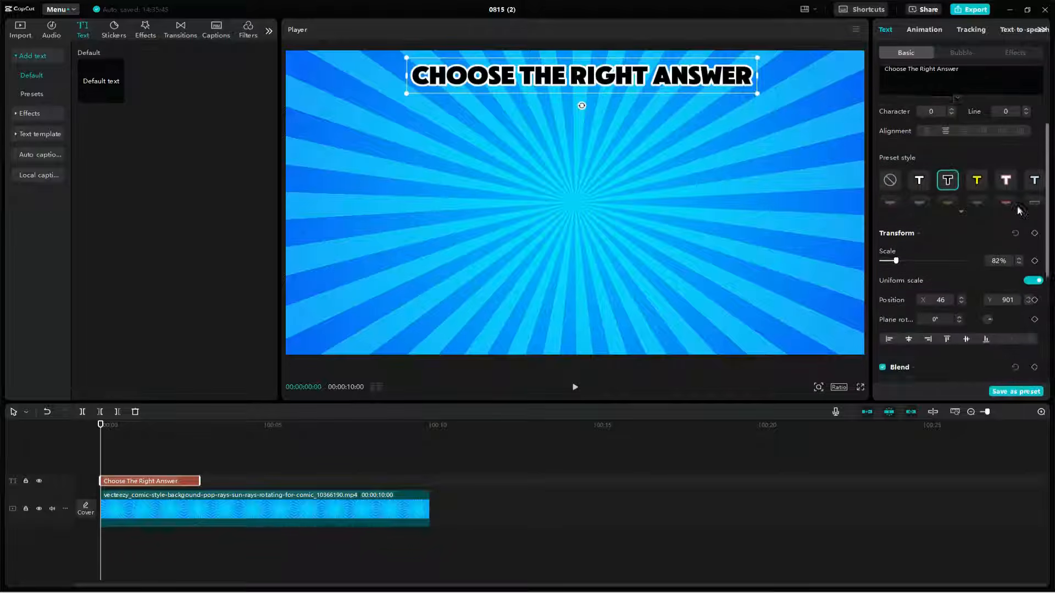
left_click(961, 203)
left_click(948, 224)
left_click(891, 250)
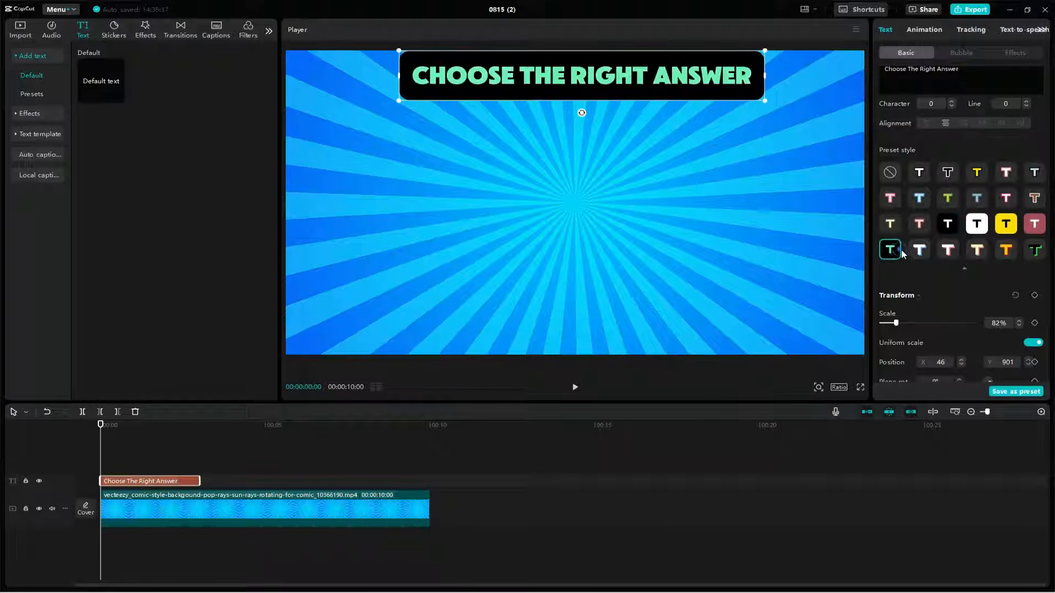
Step: Add the trending ABC text template to the timeline and scale it to 26%
left_click(44, 102)
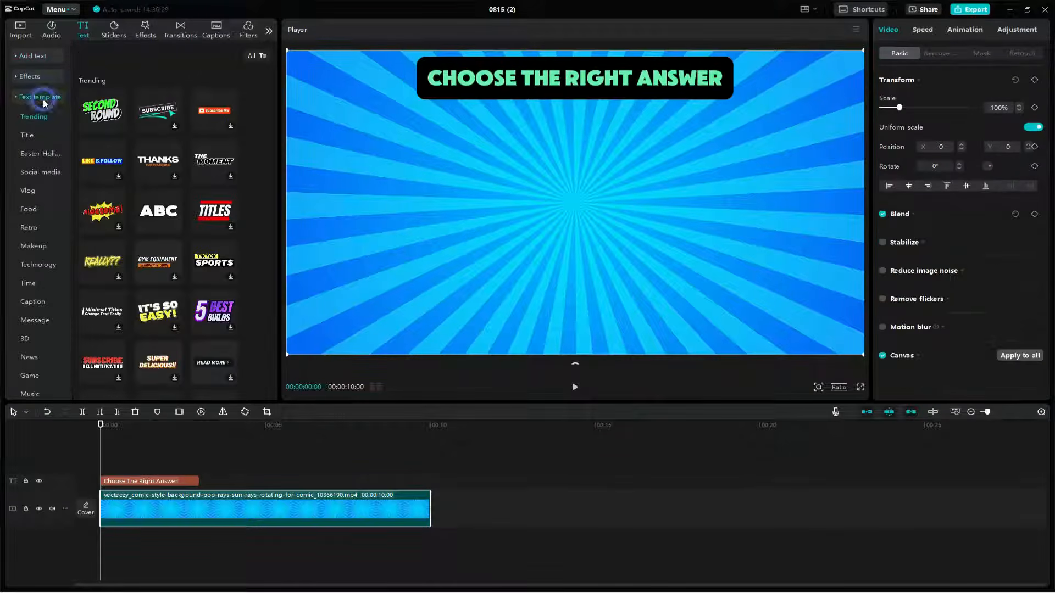
left_click(174, 227)
left_click_drag(803, 96, 634, 174)
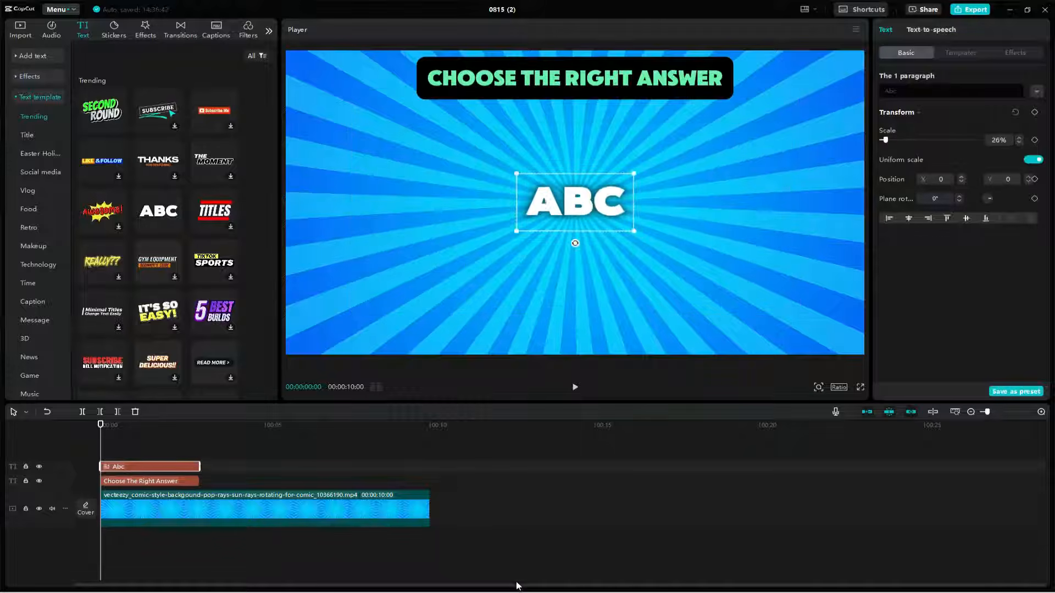
Step: Copy the question "How many legs do spiders have?" from ChatGPT and replace the ABC template's text with it
key("alt+Tab")
left_click(150, 57)
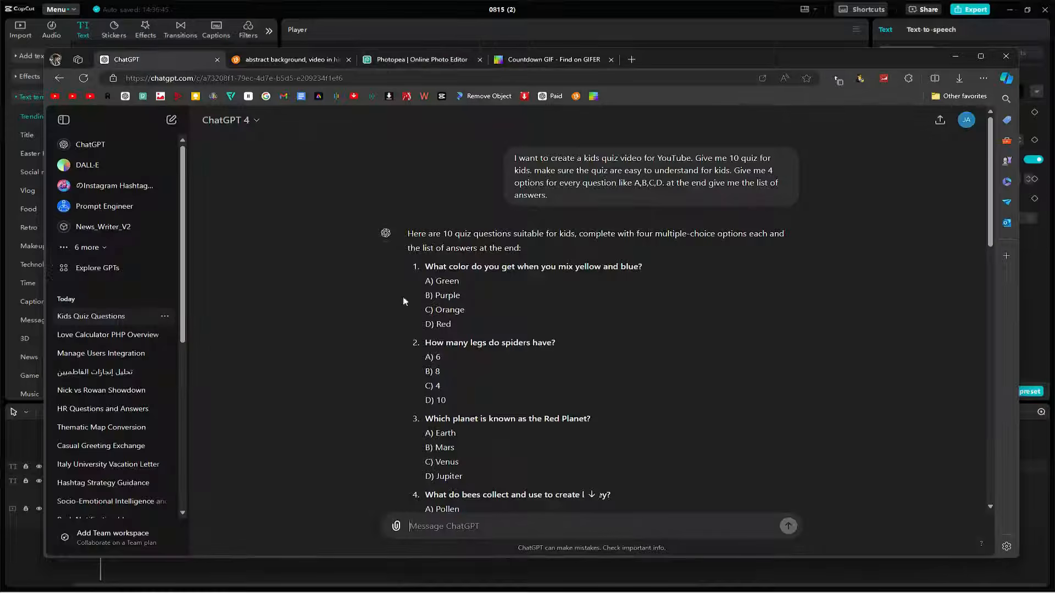
left_click_drag(425, 342, 556, 343)
key("ctrl+c")
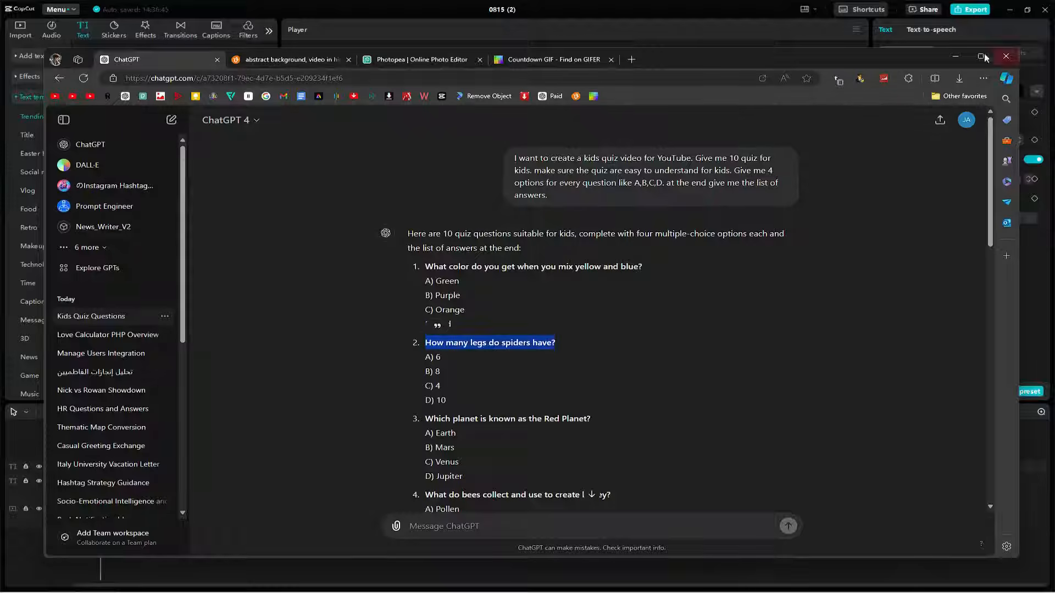
key("alt+Tab")
left_click_drag(923, 95, 832, 91)
key("ctrl+v")
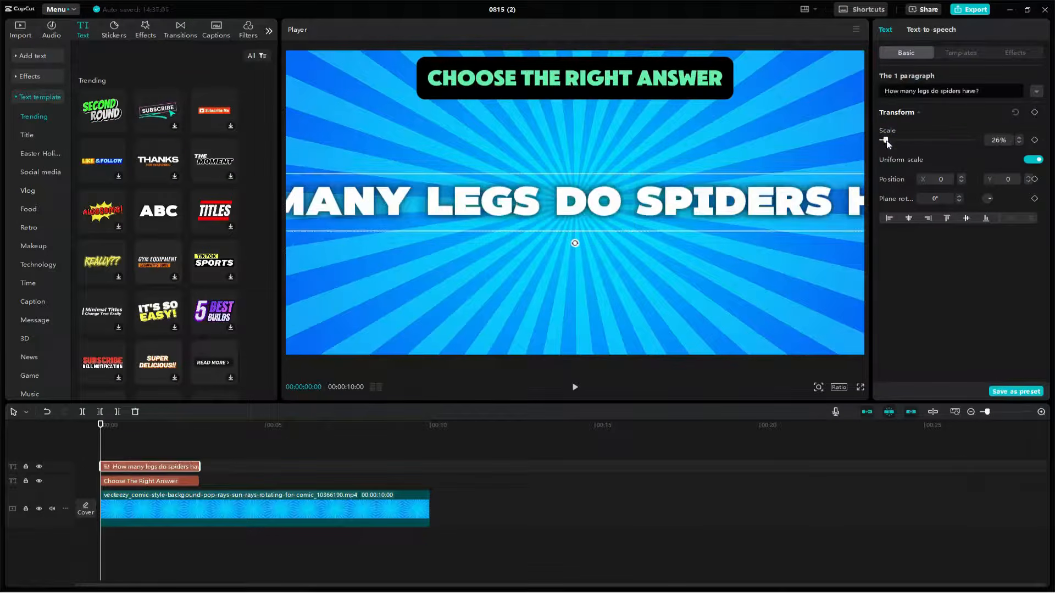
Step: Shrink the question to fit the frame, place it just below the heading, and lock the background video track
left_click_drag(885, 140, 883, 141)
left_click_drag(680, 204, 679, 128)
left_click(685, 171)
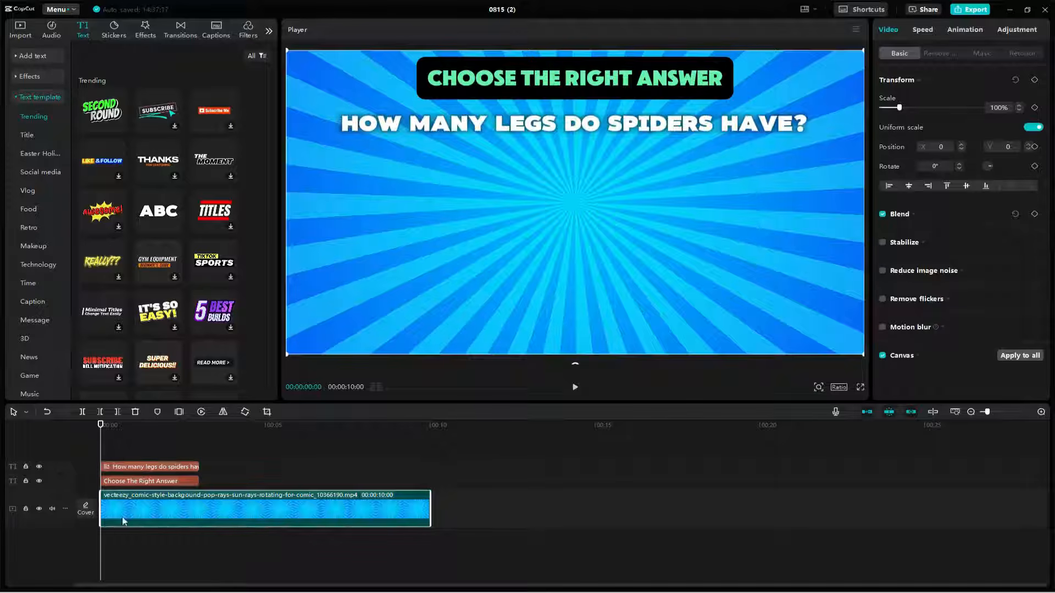
left_click(25, 510)
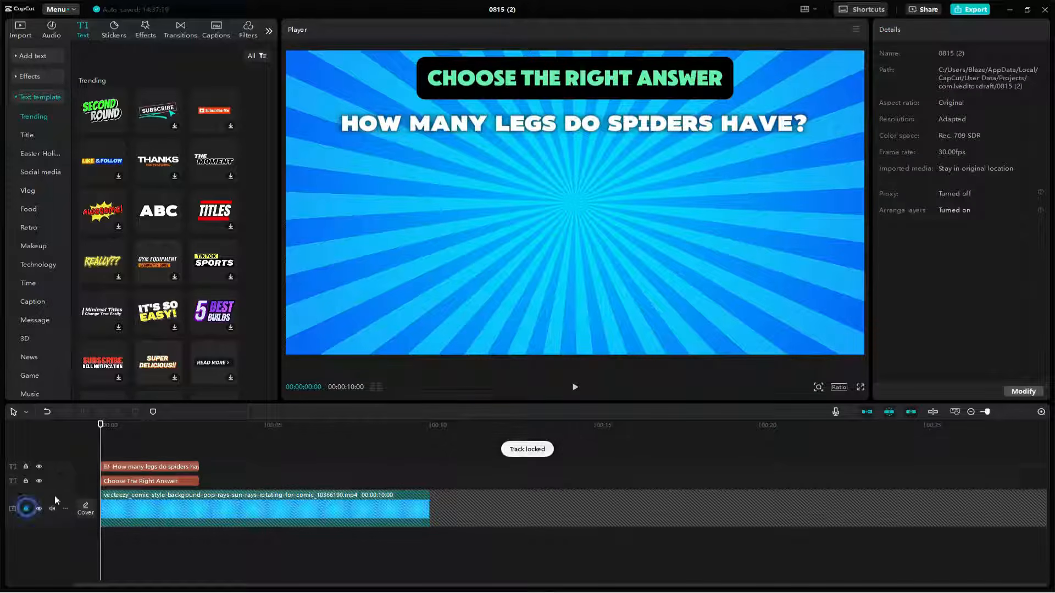
Step: Overlay the white answer-box image, scale it to 91% and place it below the question's left half at about X -810, Y -130
left_click(20, 28)
left_click_drag(181, 126, 94, 445)
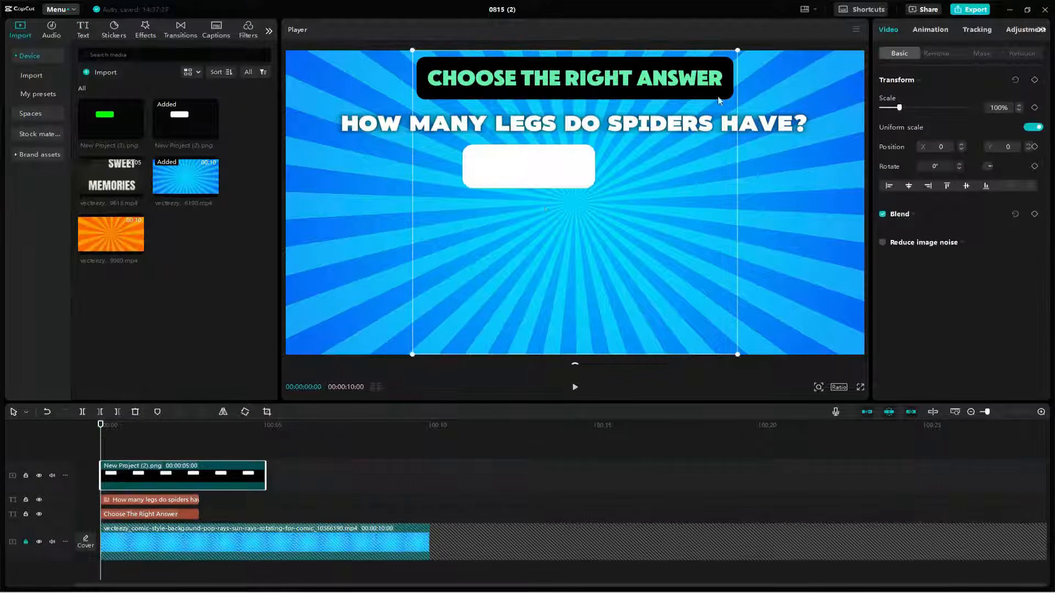
left_click_drag(900, 107, 898, 108)
left_click_drag(527, 175, 408, 203)
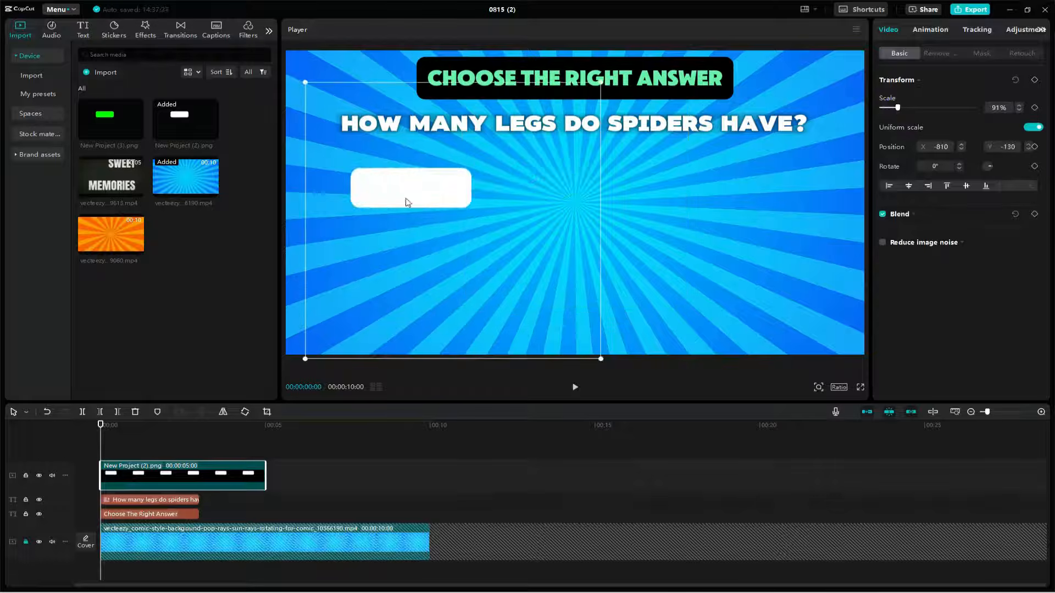
Step: Duplicate the white answer box three times and arrange the four boxes in a two-by-two grid
left_click_drag(199, 483, 169, 443)
left_click_drag(436, 199, 666, 200)
left_click_drag(211, 478, 209, 444)
left_click_drag(614, 198, 611, 267)
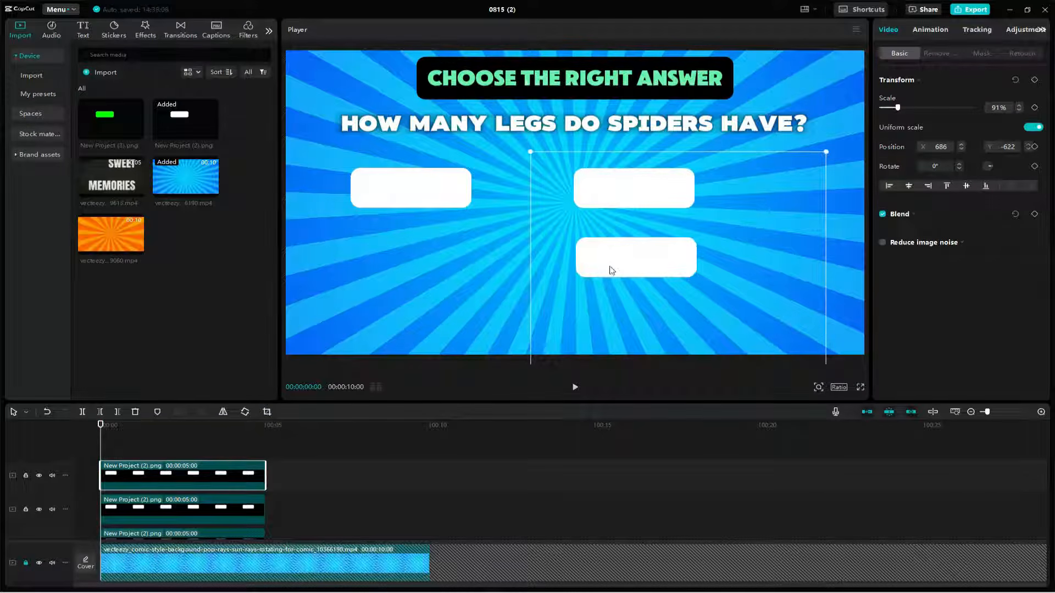
left_click_drag(177, 477, 165, 446)
left_click_drag(614, 267, 394, 268)
Step: Combine the four white answer-box clips into one compound clip
scroll(228, 462, "down", 2)
left_click(228, 463)
scroll(228, 459, "down", 2)
left_click_drag(281, 492, 183, 453)
key("alt+g")
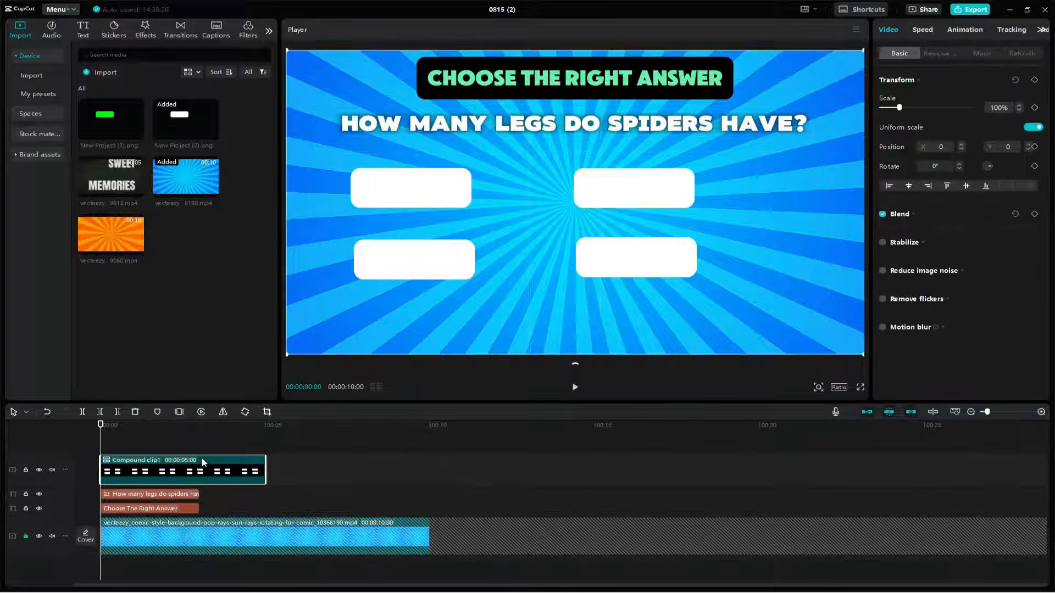
Step: Add a default text clip with black colour 000000 and the ZY Modern font for the answer options
left_click(83, 28)
left_click(119, 97)
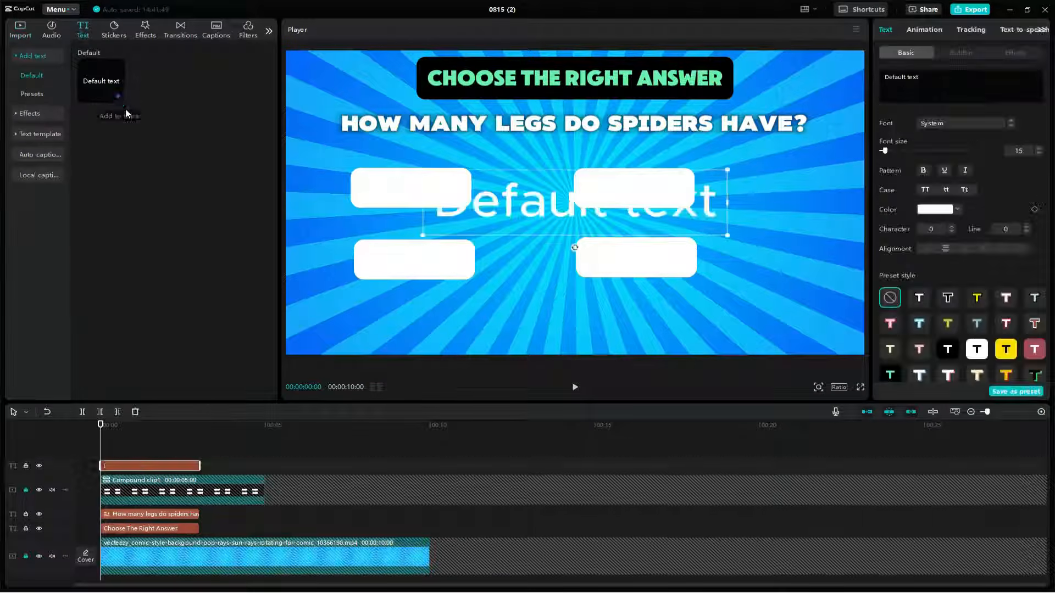
double_click(558, 205)
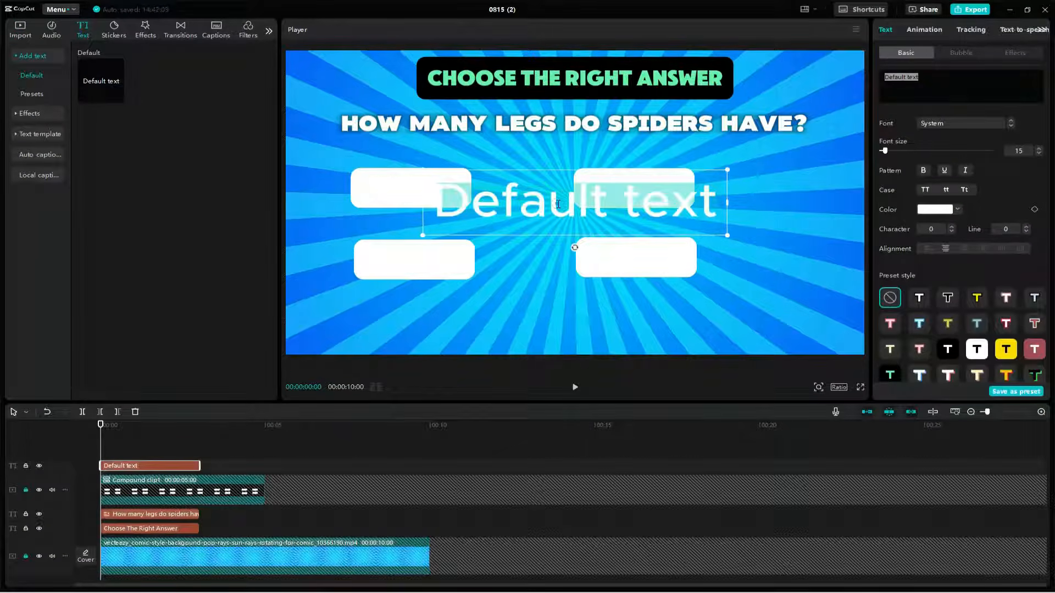
left_click(944, 210)
left_click_drag(918, 265, 889, 287)
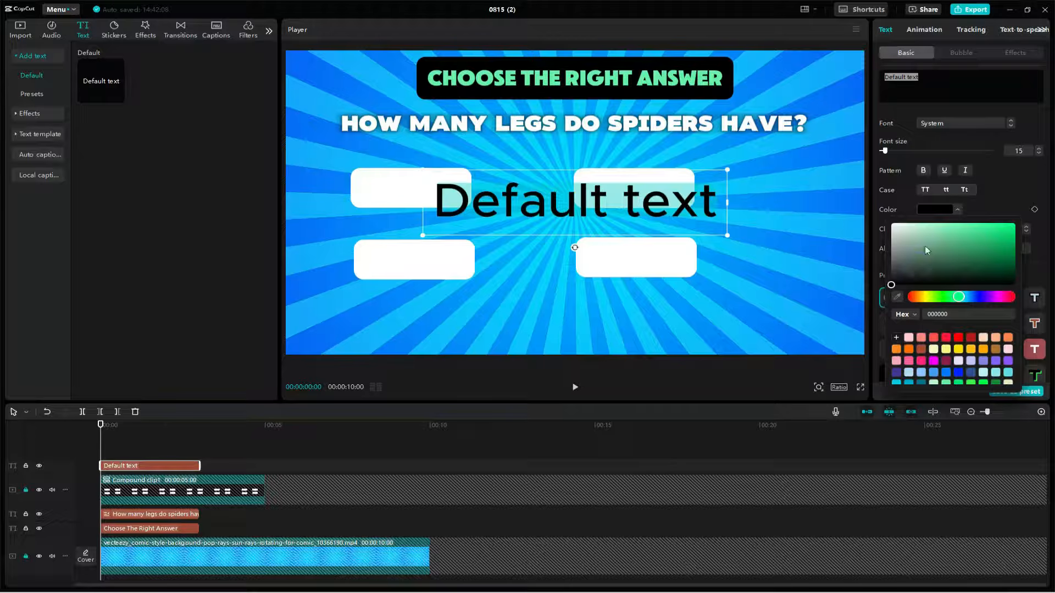
left_click(945, 126)
left_click(955, 185)
left_click(762, 174)
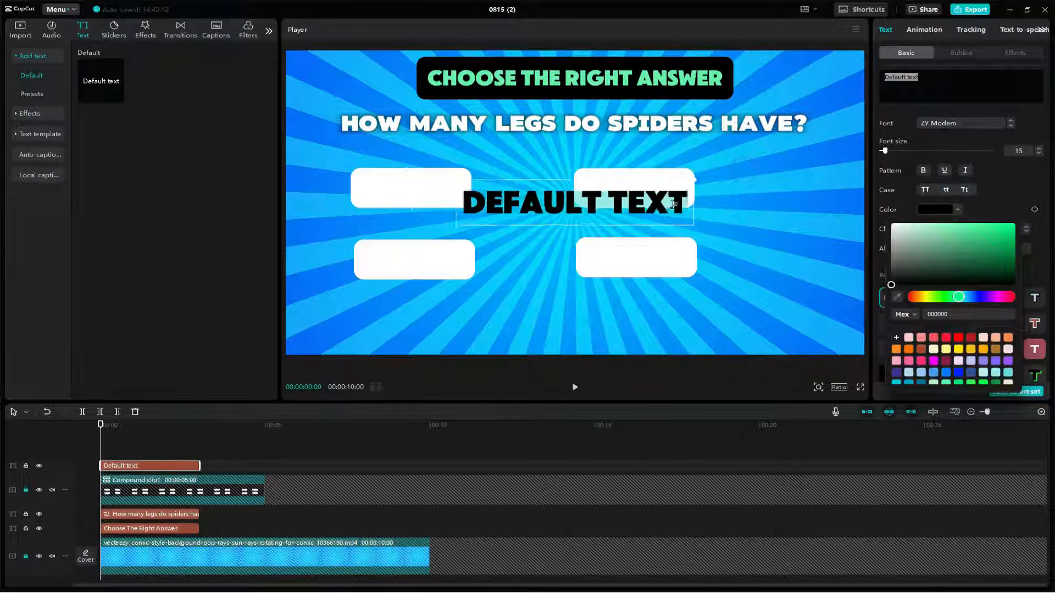
Step: Fill the answer text with "A) 6" copied from ChatGPT, and enlarge and centre it in the upper-left white box
left_click_drag(575, 202, 427, 188)
key("alt+Tab")
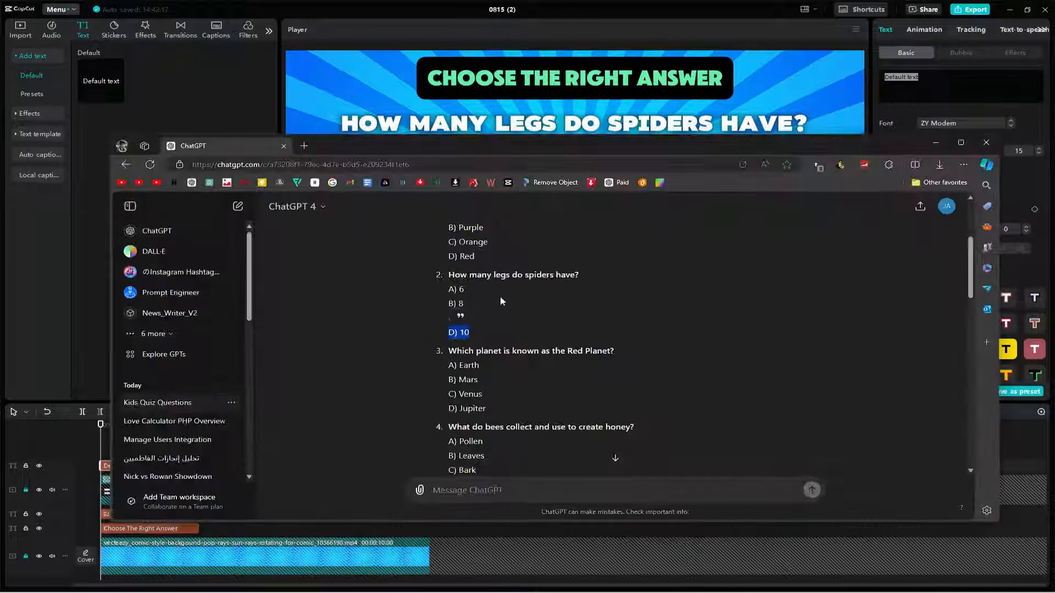
double_click(460, 290)
right_click(460, 289)
left_click(489, 256)
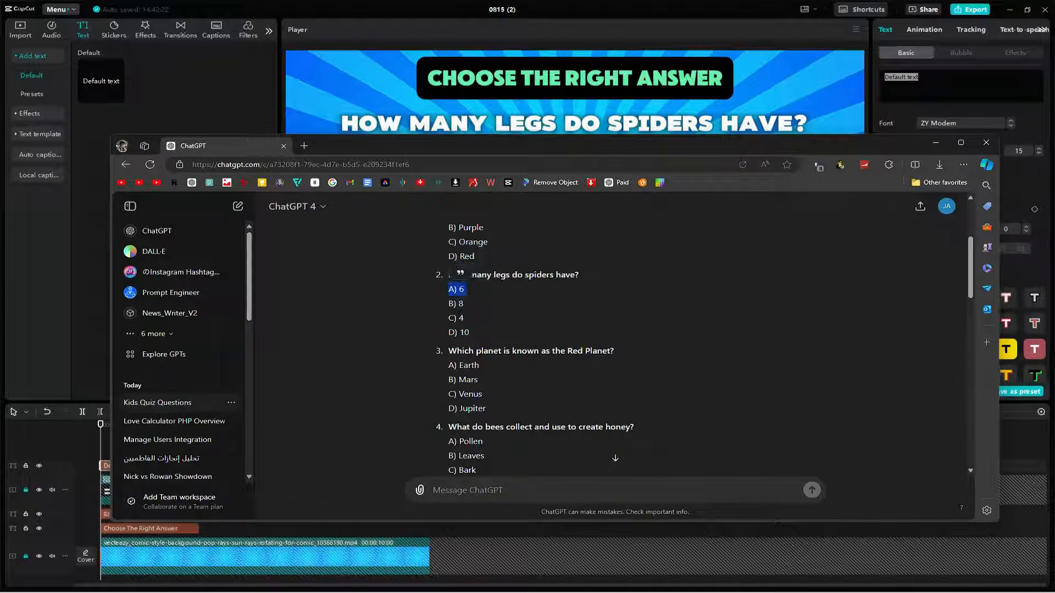
key("alt+Tab")
left_click_drag(932, 77, 824, 75)
key("ctrl+v")
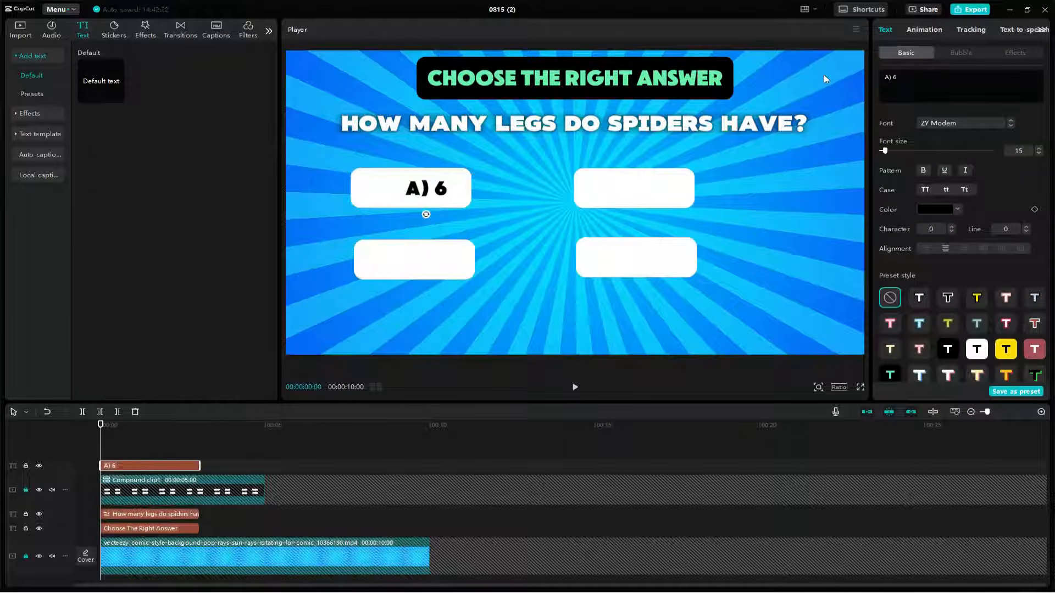
left_click_drag(451, 202, 476, 216)
left_click_drag(439, 184, 423, 183)
Step: Duplicate the "A) 6" text three times and place one copy in each of the other white boxes
left_click(252, 462)
left_click(127, 466)
left_click_drag(145, 468, 145, 452)
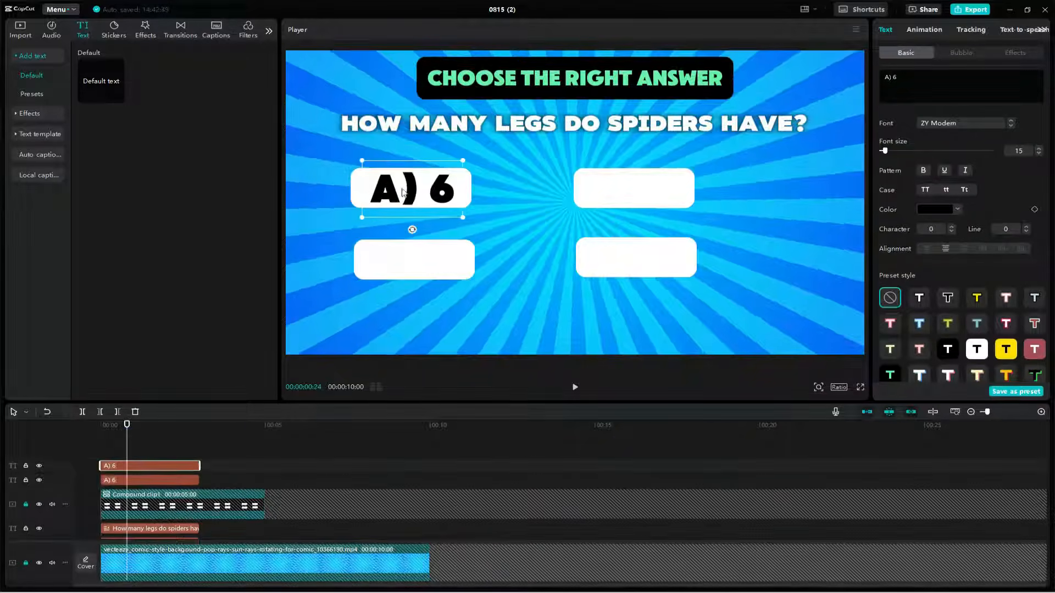
left_click_drag(410, 185, 629, 186)
left_click_drag(170, 464, 171, 446)
left_click_drag(634, 192, 636, 261)
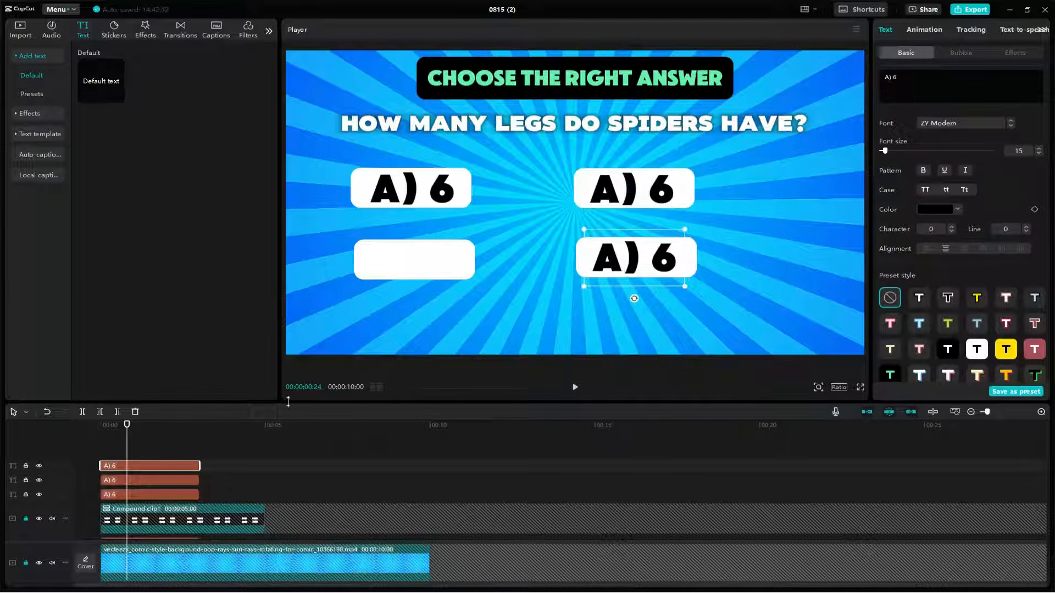
left_click_drag(187, 465, 199, 444)
left_click_drag(634, 259, 413, 268)
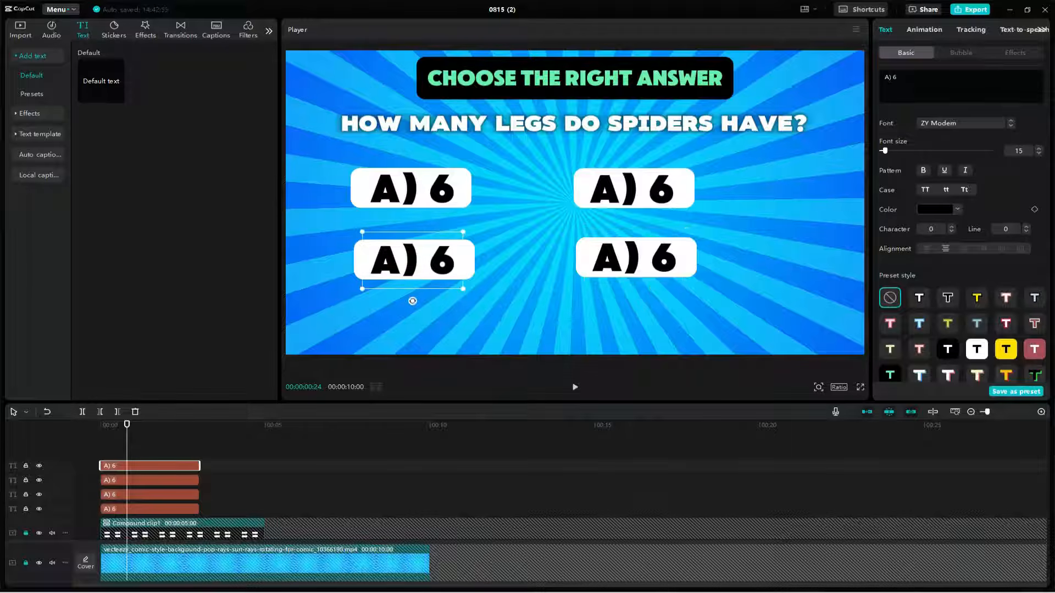
Step: Replace the upper-right box's text with "B) 8" copied from ChatGPT
key("alt+Tab")
left_click_drag(446, 301, 472, 302)
key("ctrl+c")
left_click(913, 80)
key("ctrl+v")
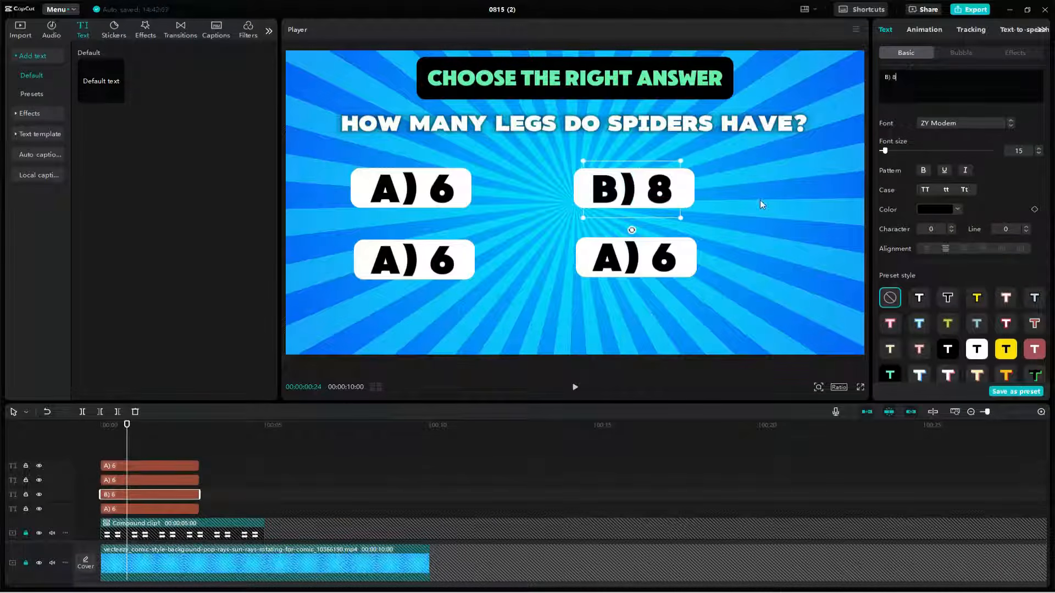
Step: Replace the lower-left box's text with "C) 4" copied from ChatGPT
left_click(407, 259)
key("alt+Tab")
left_click_drag(448, 318, 466, 318)
key("ctrl+c")
key("alt+Tab")
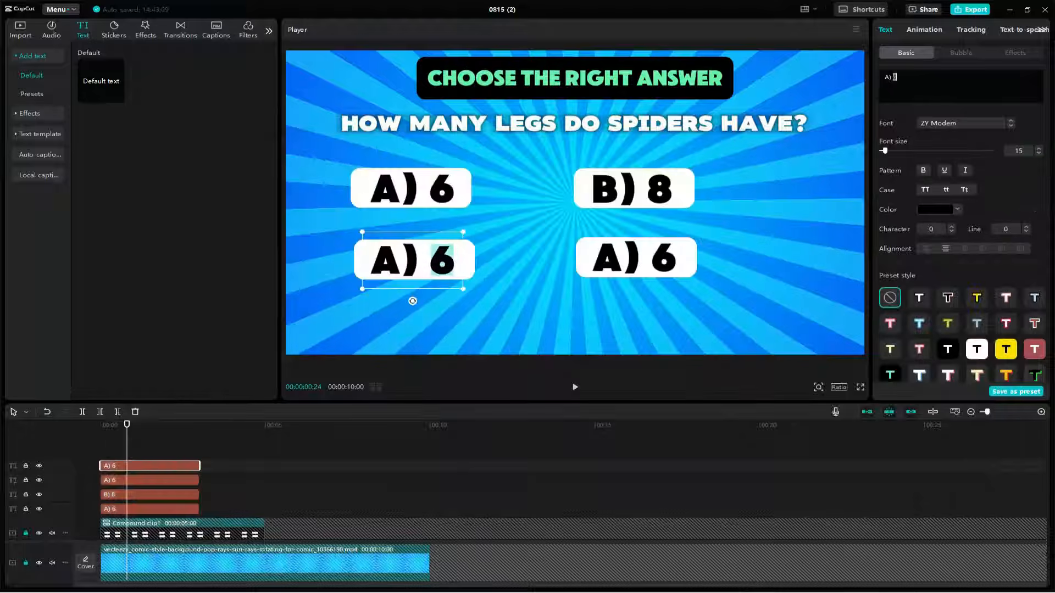
key("alt+Tab")
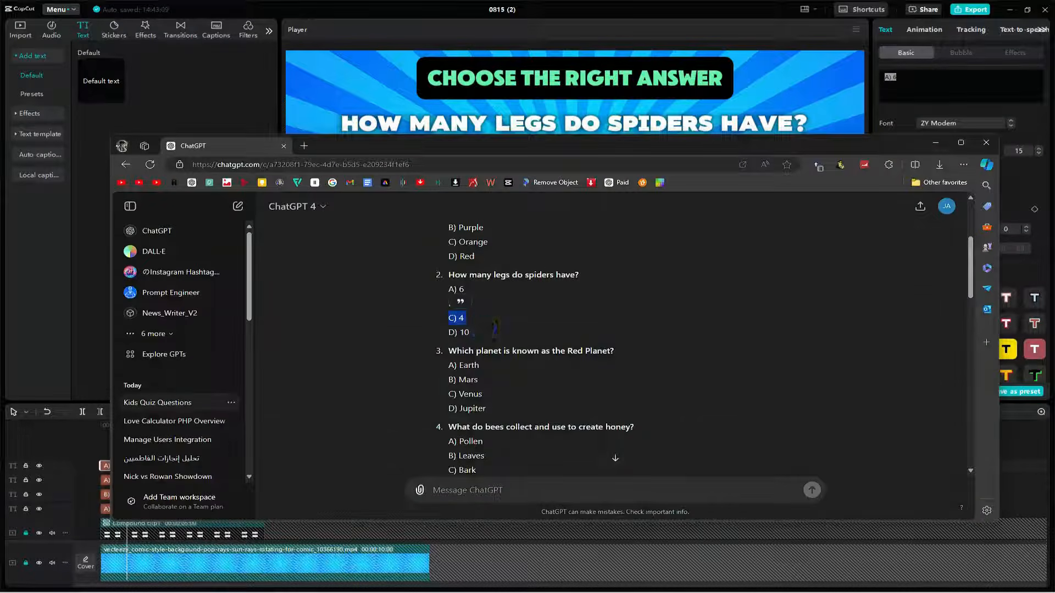
key("alt+Tab")
key("ctrl+v")
Step: Replace the lower-right box's text with "D) 10" copied from ChatGPT
left_click(635, 258)
key("alt+Tab")
left_click_drag(469, 333, 449, 332)
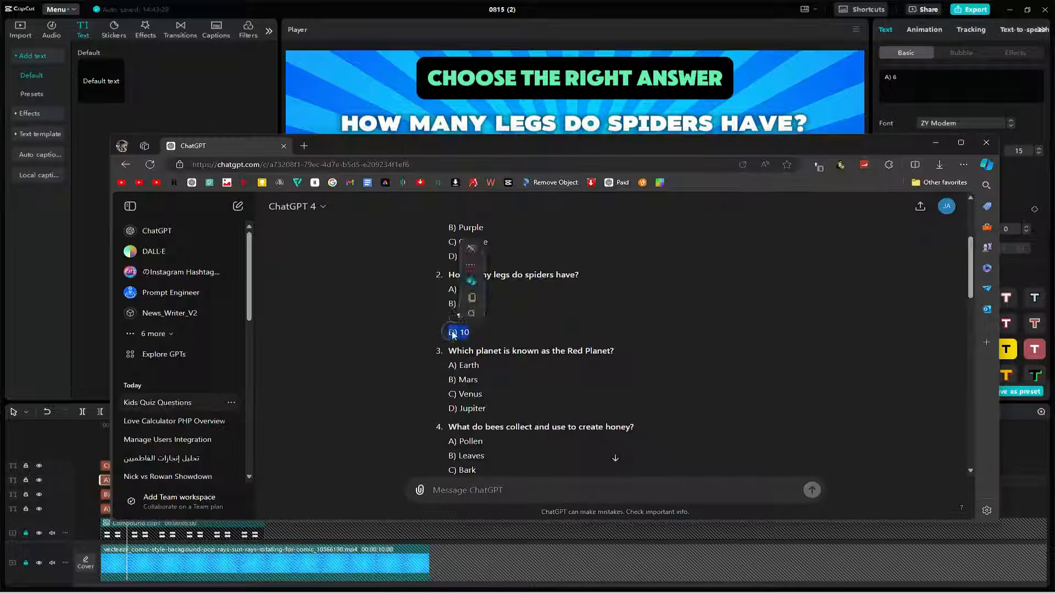
key("ctrl+c")
key("alt+Tab")
left_click_drag(907, 78, 866, 78)
key("ctrl+v")
key("BackSpace")
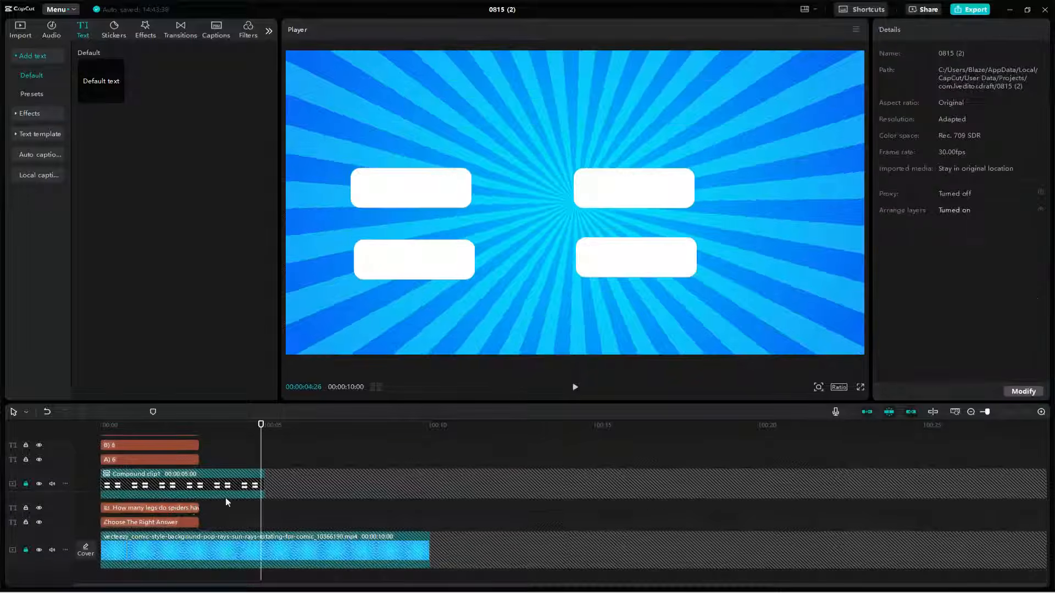
Step: Undo the compound clip that groups the four white answer boxes
left_click(190, 484)
right_click(190, 483)
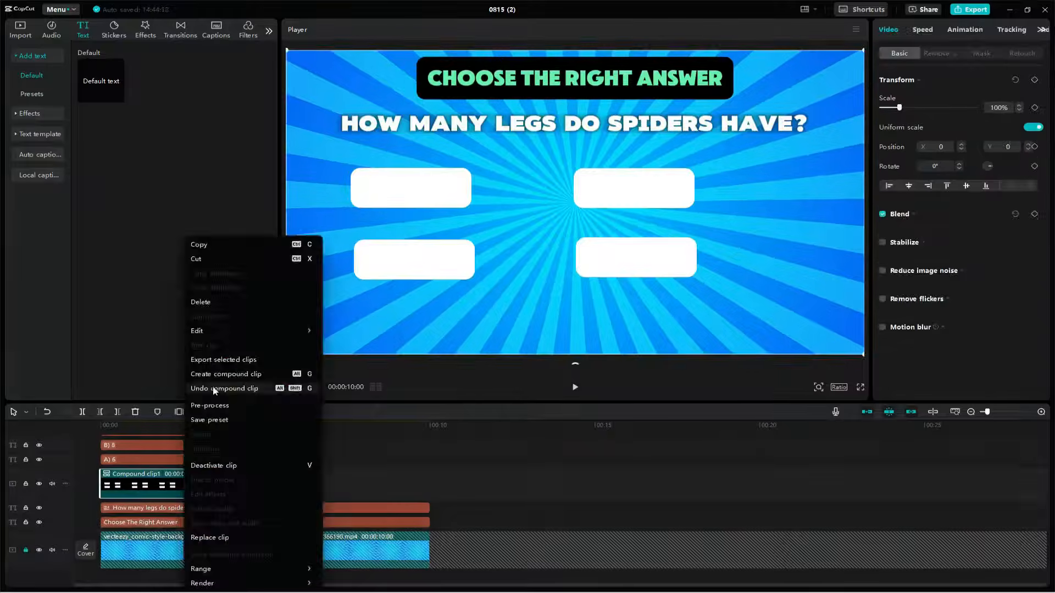